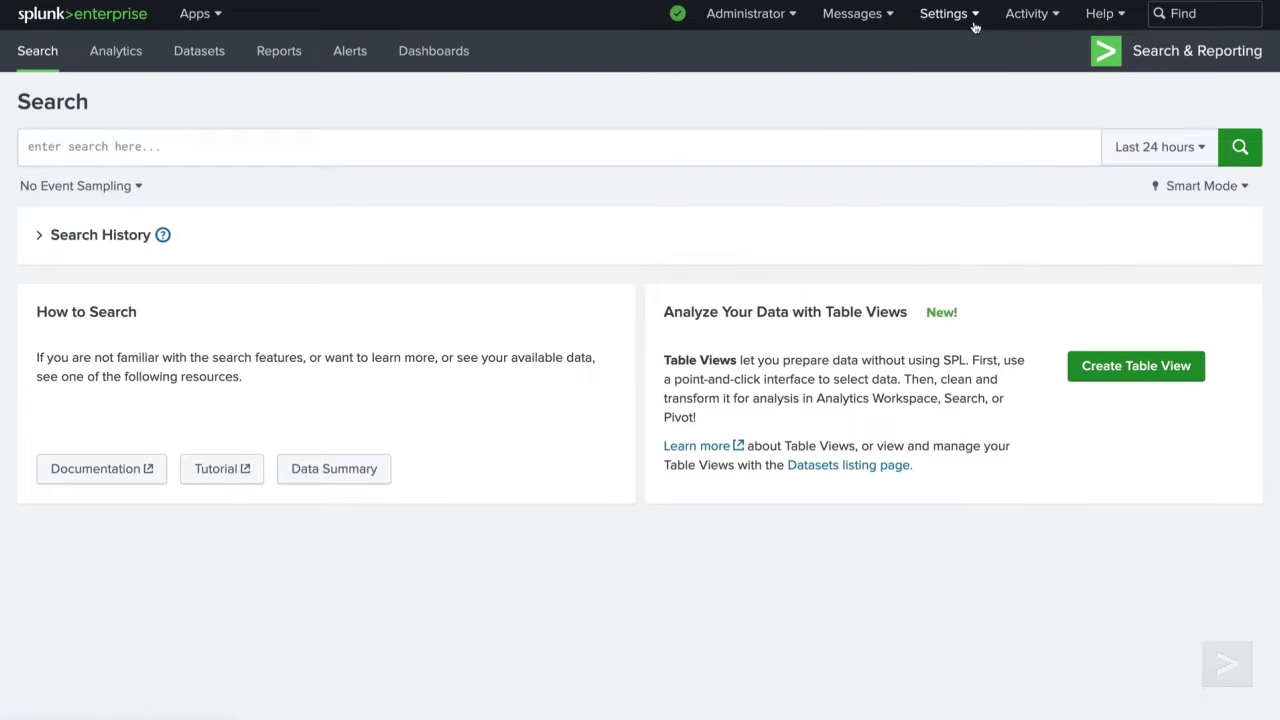
- Open the Settings menu from the Splunk top bar
left_click(975, 27)
- Open the Monitoring Console's Data Quality dashboard with the time range set to the last 15 weeks
left_click(779, 358)
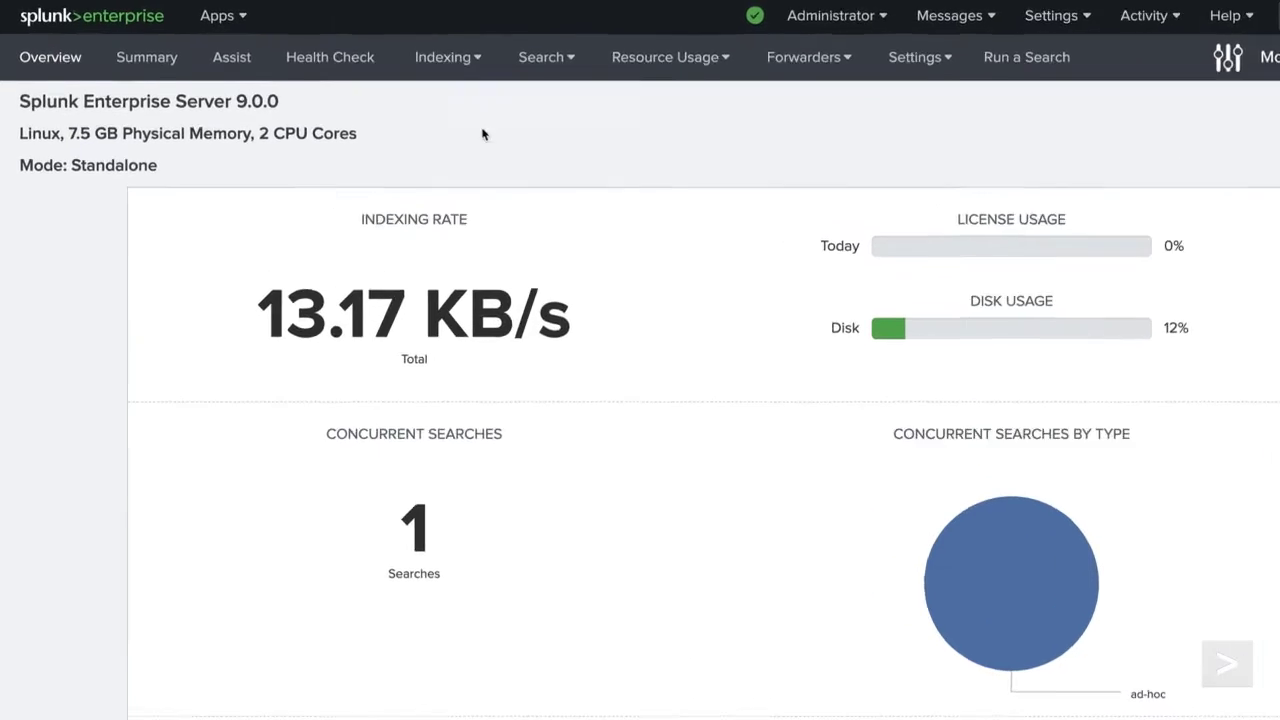
left_click(420, 63)
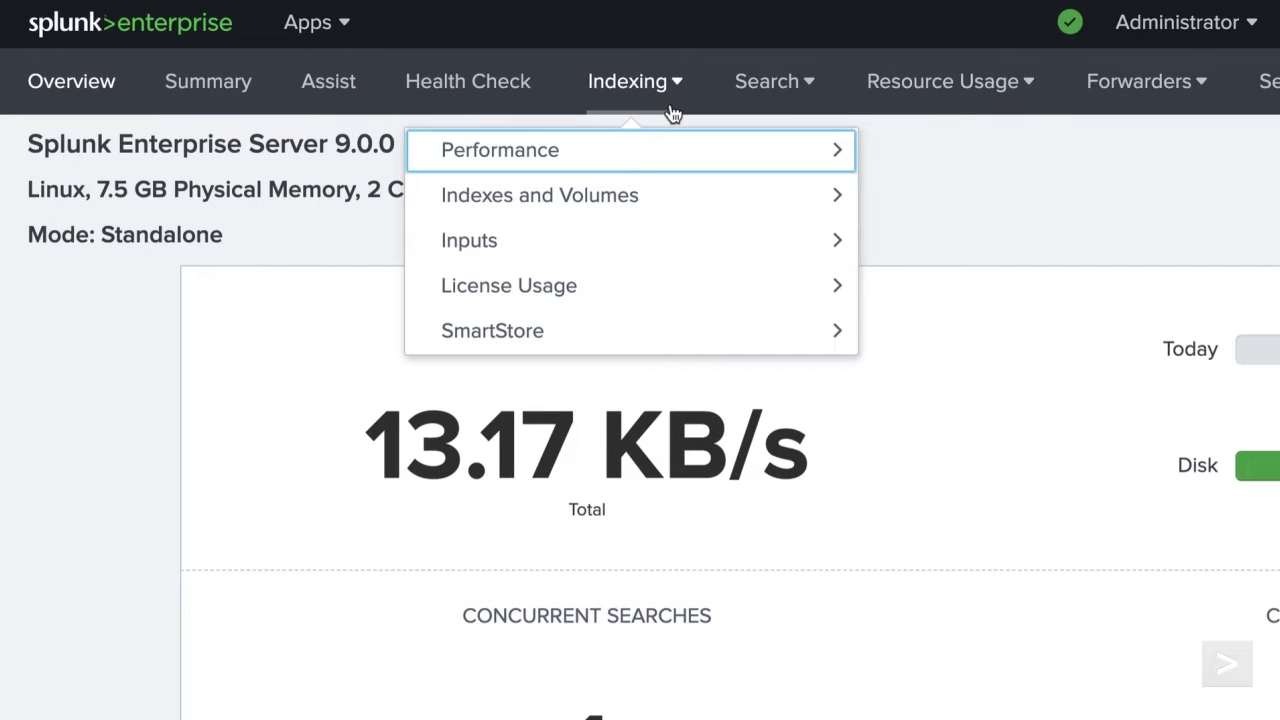
left_click(506, 242)
left_click(570, 293)
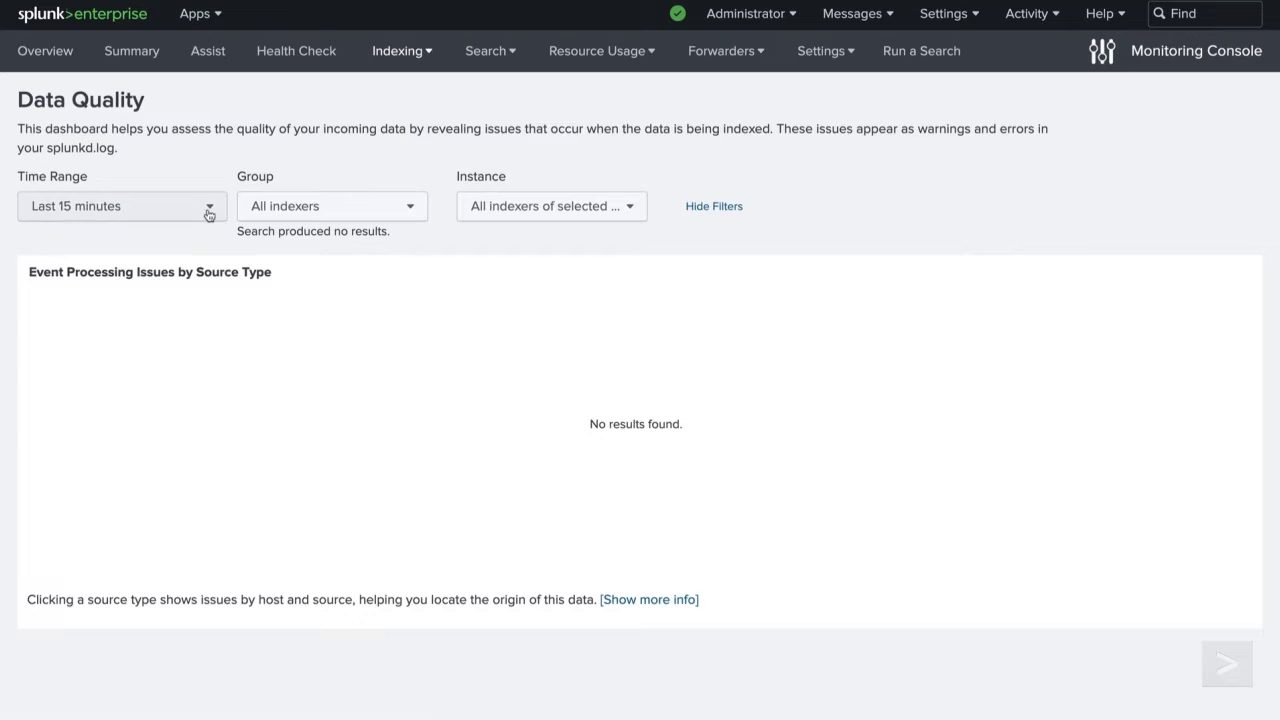
left_click(209, 210)
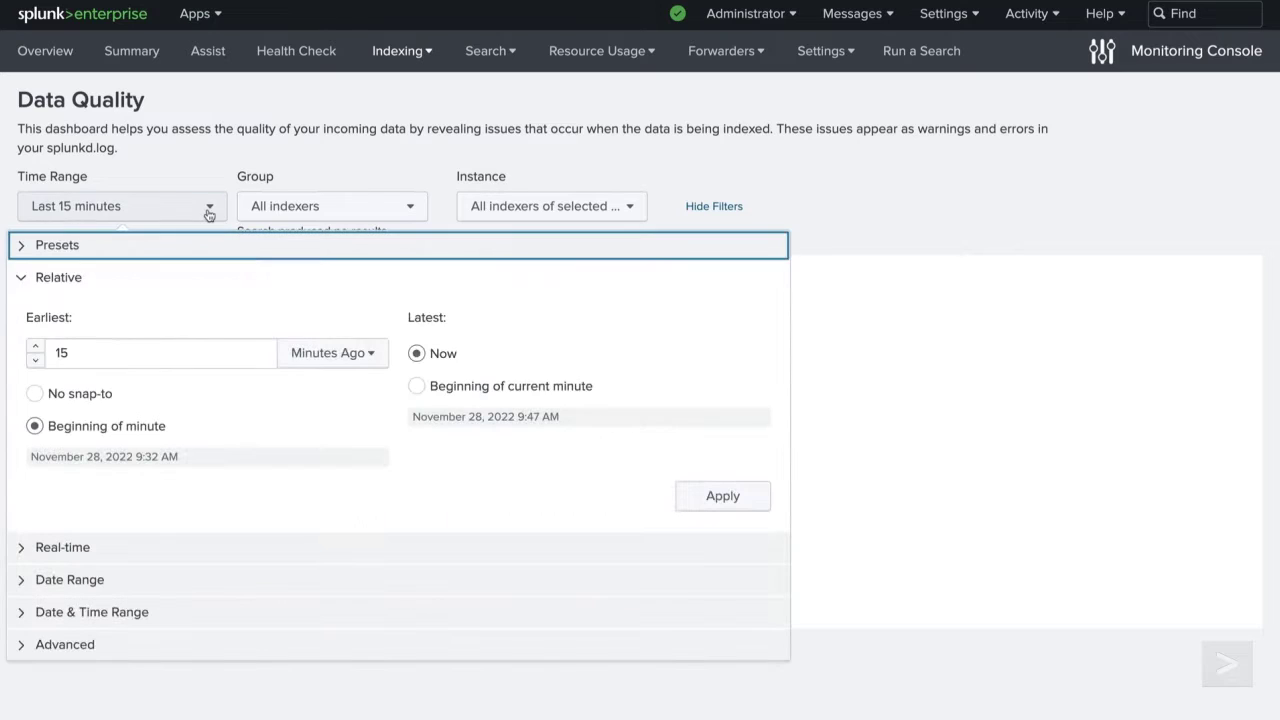
left_click(372, 355)
left_click(386, 514)
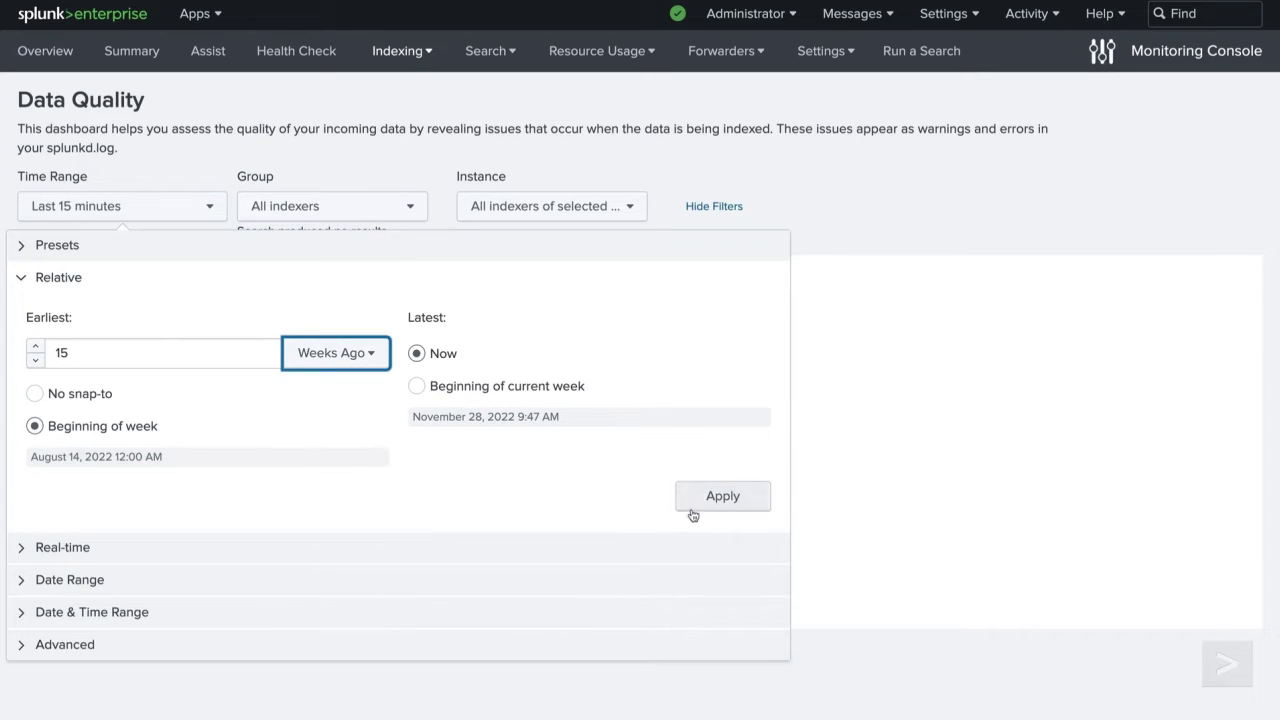
left_click(700, 500)
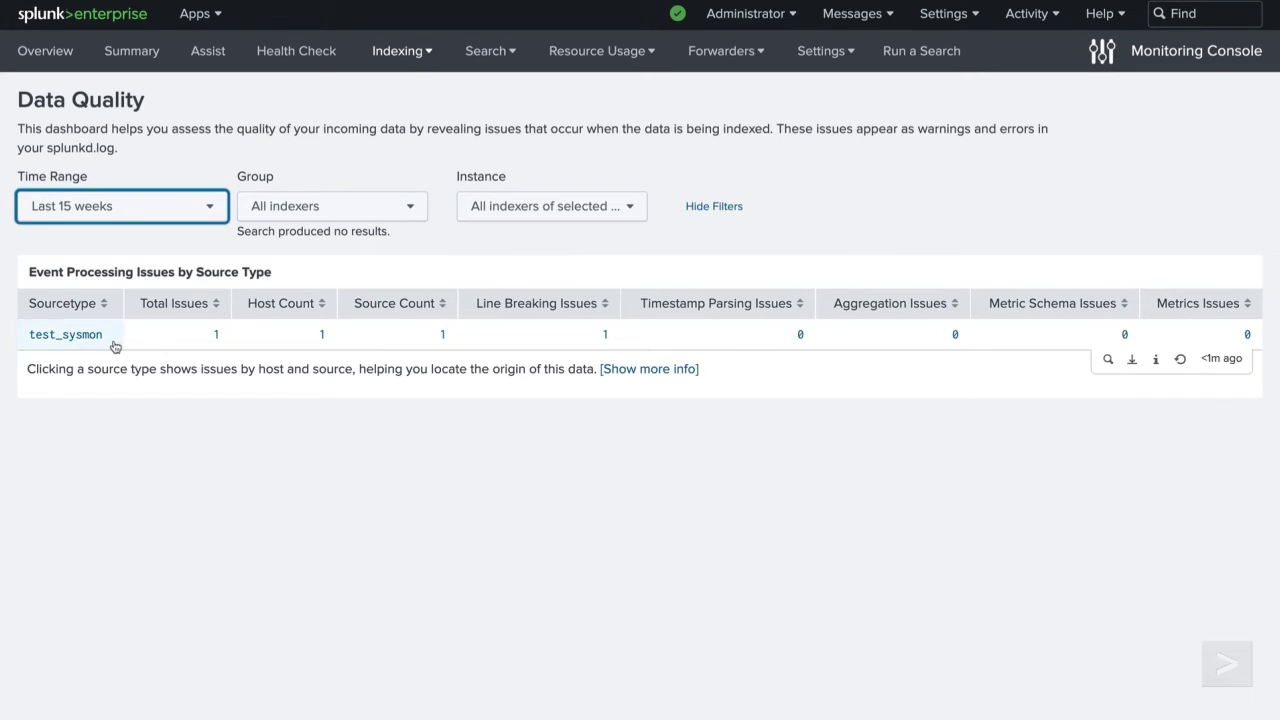
- Drill into test_sysmon's sysmonitor.log event statistics and its line-breaking issue
left_click(114, 343)
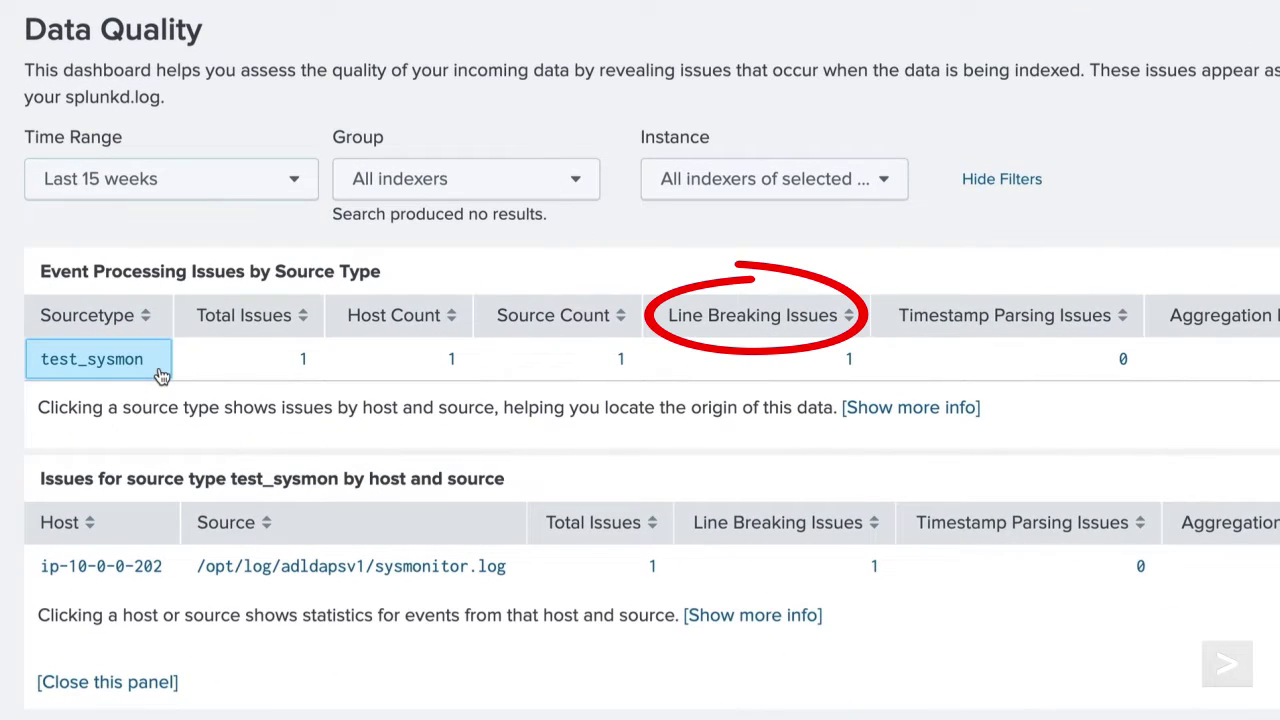
left_click(366, 486)
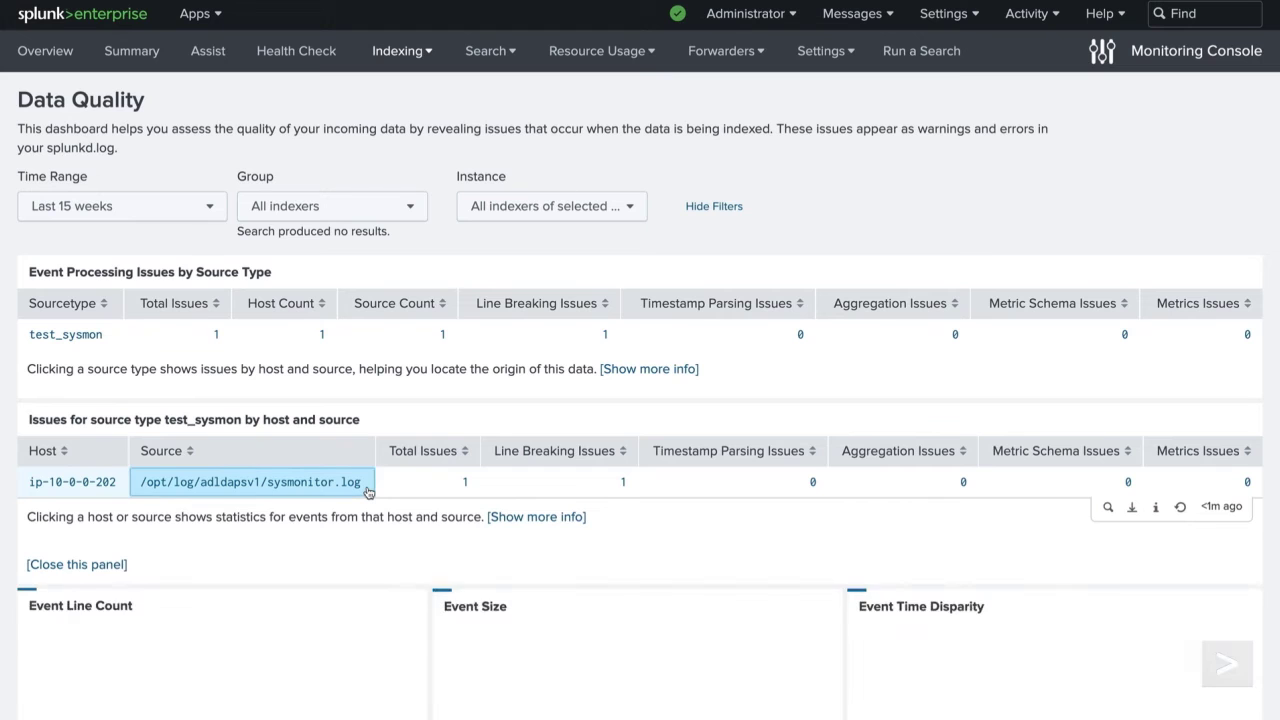
scroll(368, 491, "down", 5)
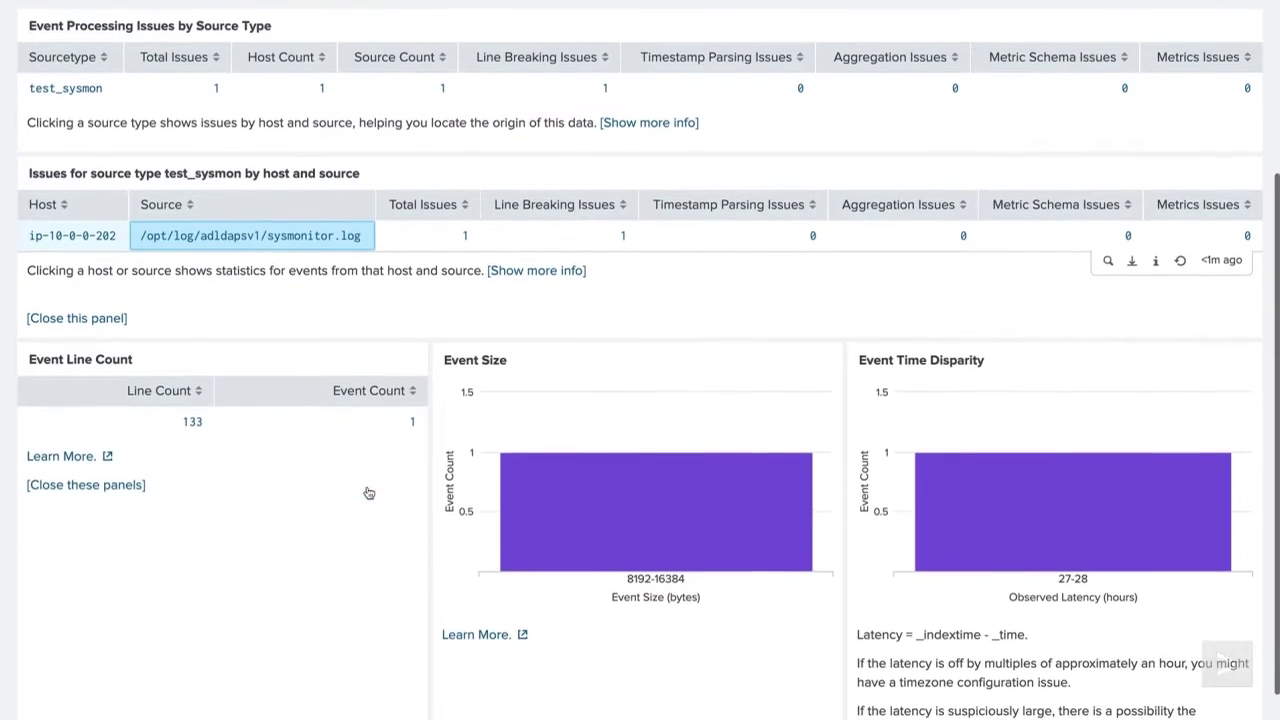
scroll(368, 491, "down", 1)
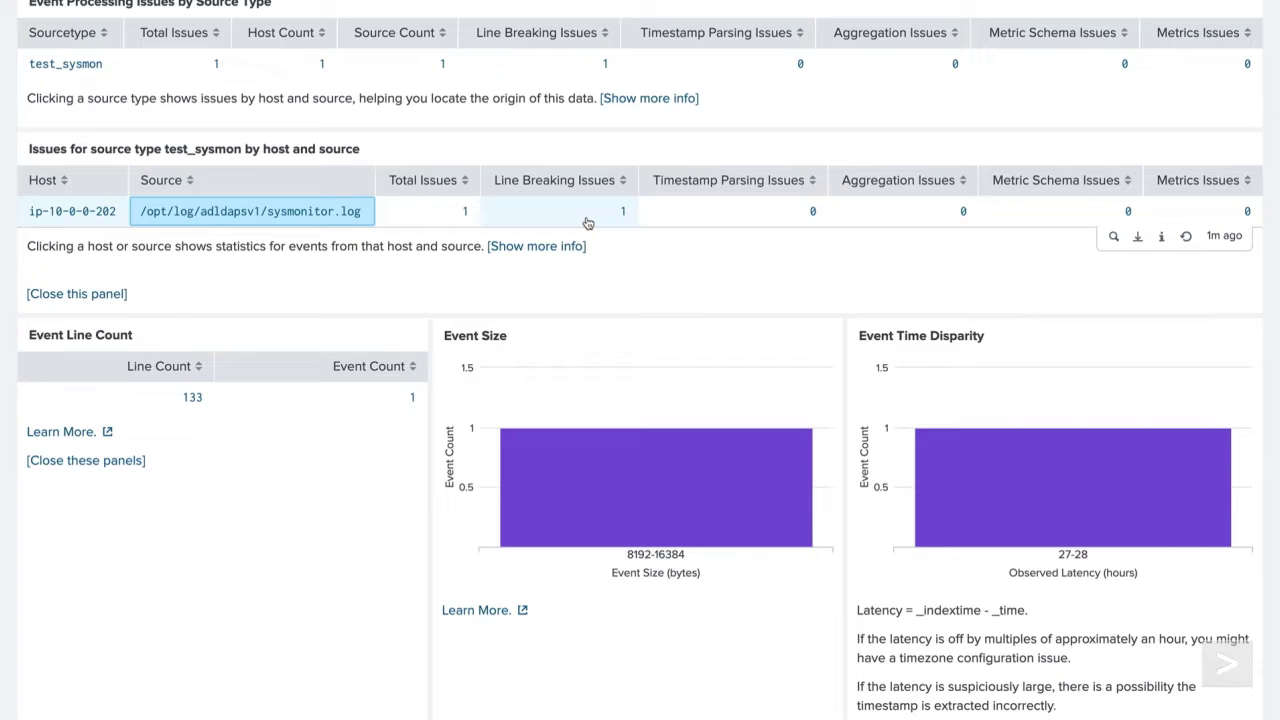
left_click(588, 222)
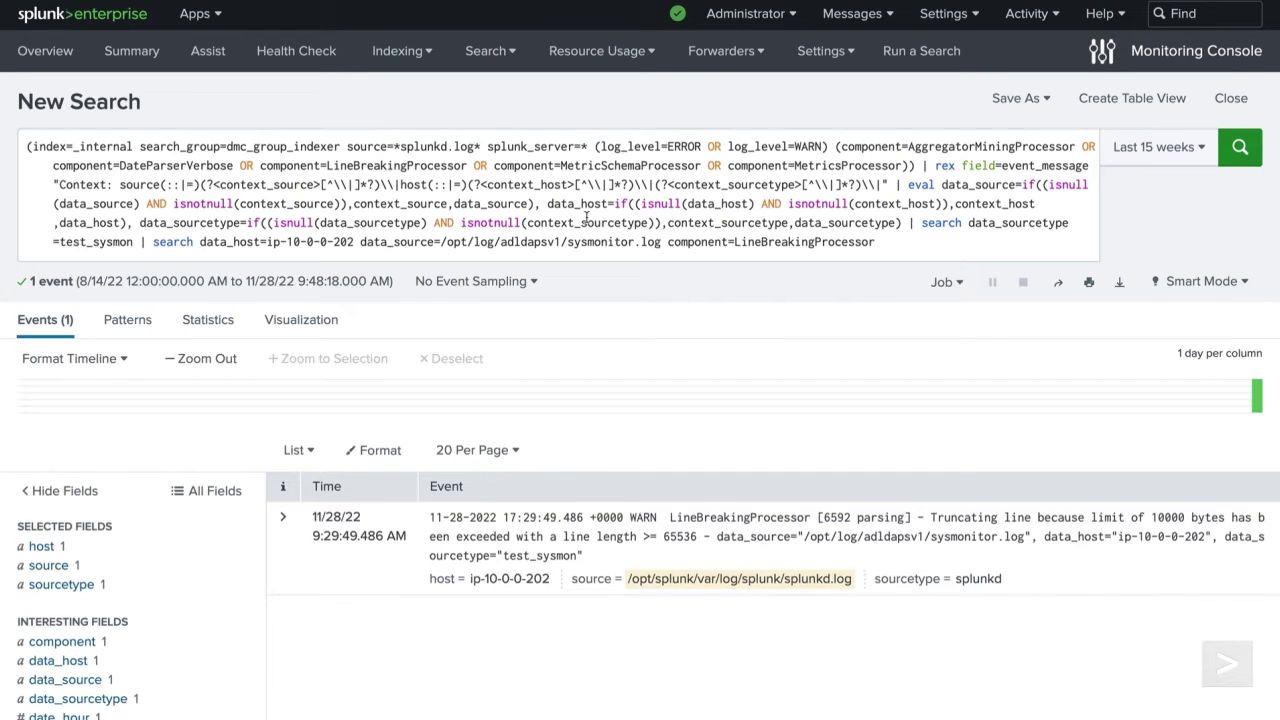
- Review the sysmonitor.log 10000-byte truncation warning, then return to the Search & Reporting home
scroll(586, 218, "down", 2)
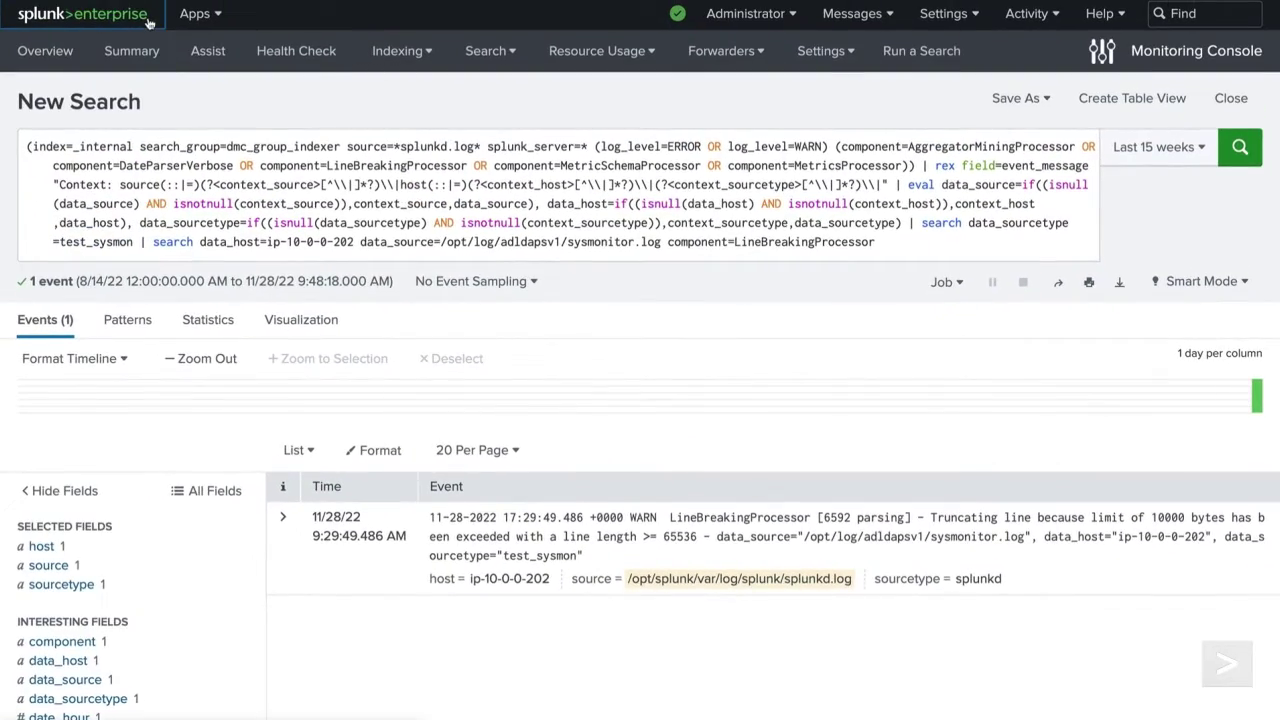
left_click(148, 20)
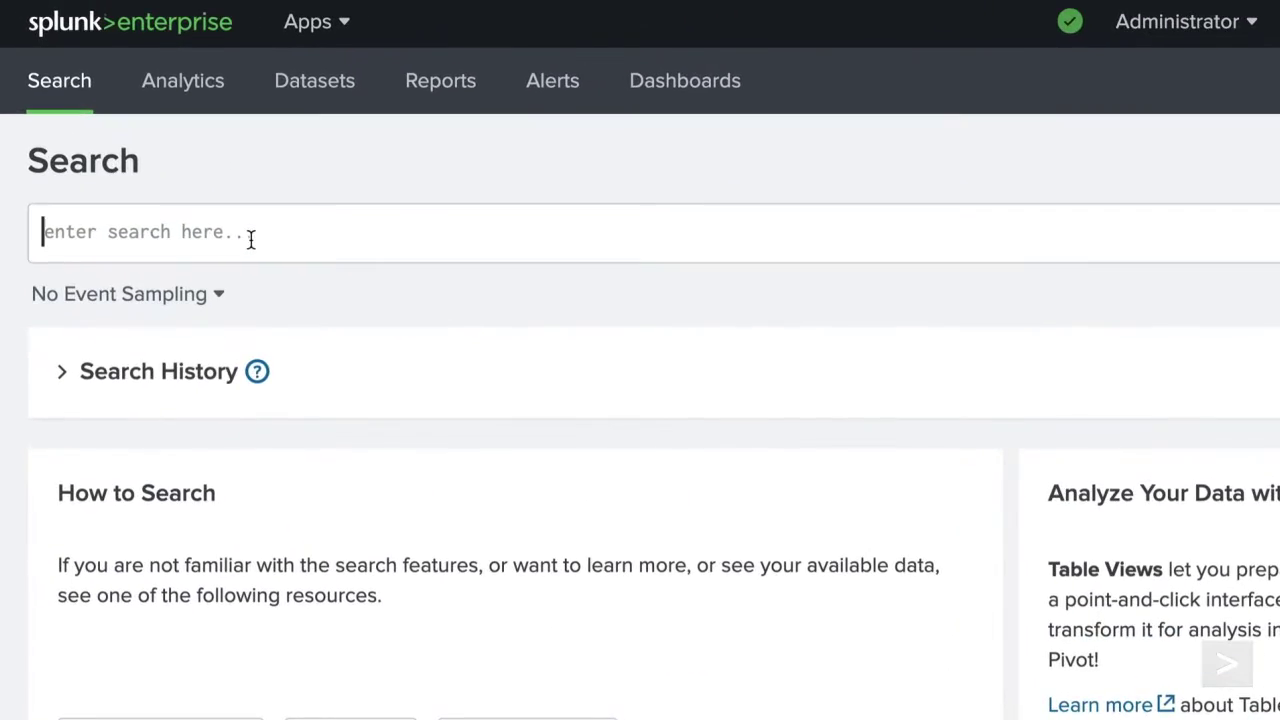
- Search index=test source=/opt/log/adldapsv1/sysmonitor.log over the last 30 days
left_click(250, 238)
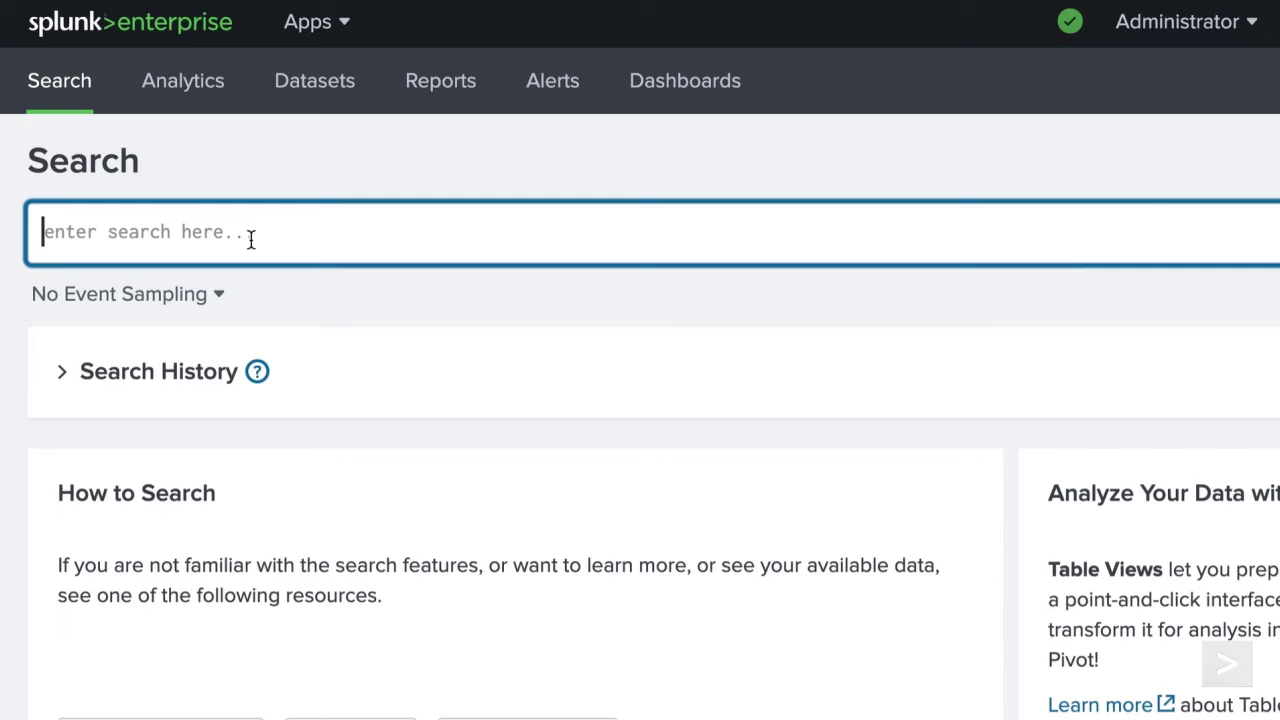
type("index=test source=/opt/log/a")
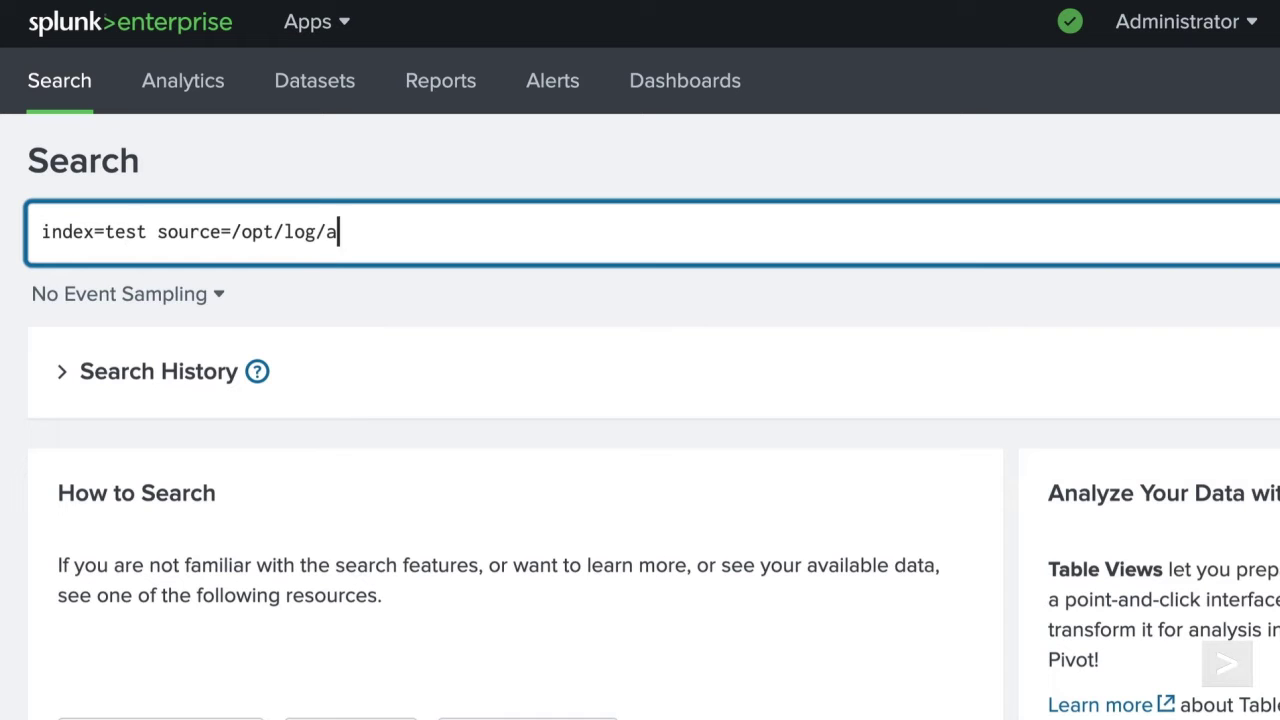
type("dldapsv1/sysmonitor.log")
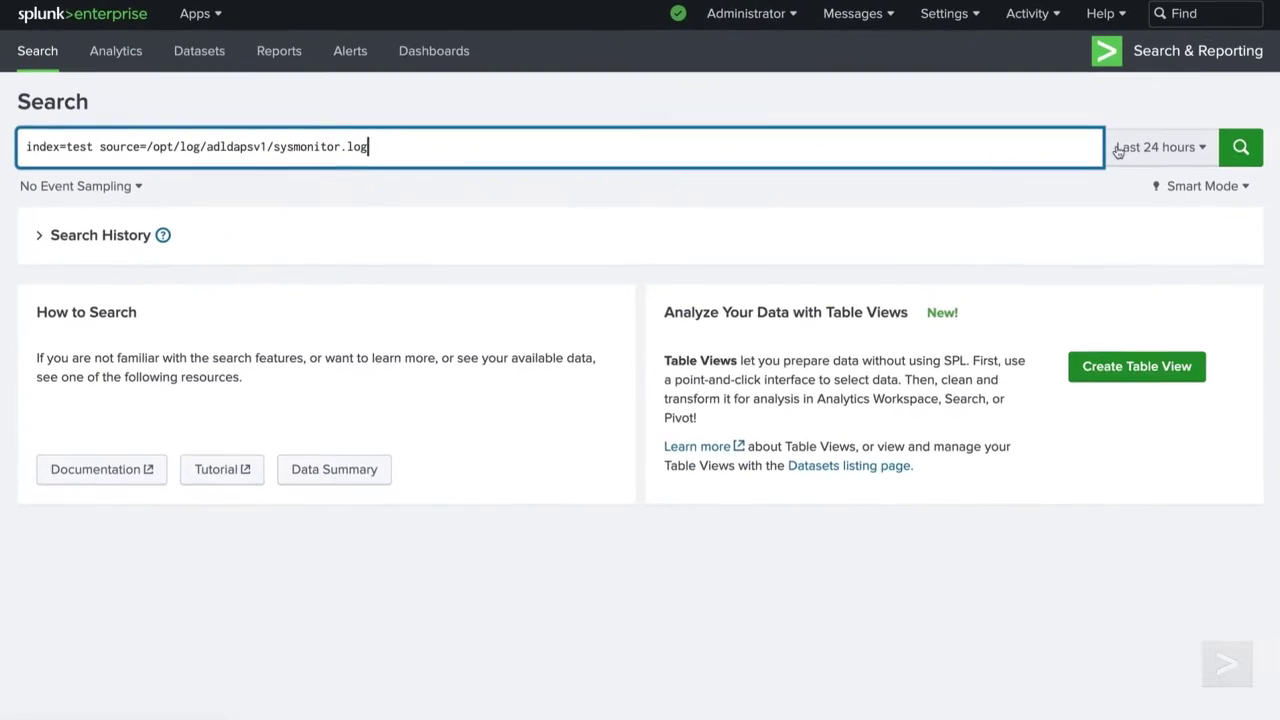
left_click(1118, 150)
left_click(1022, 347)
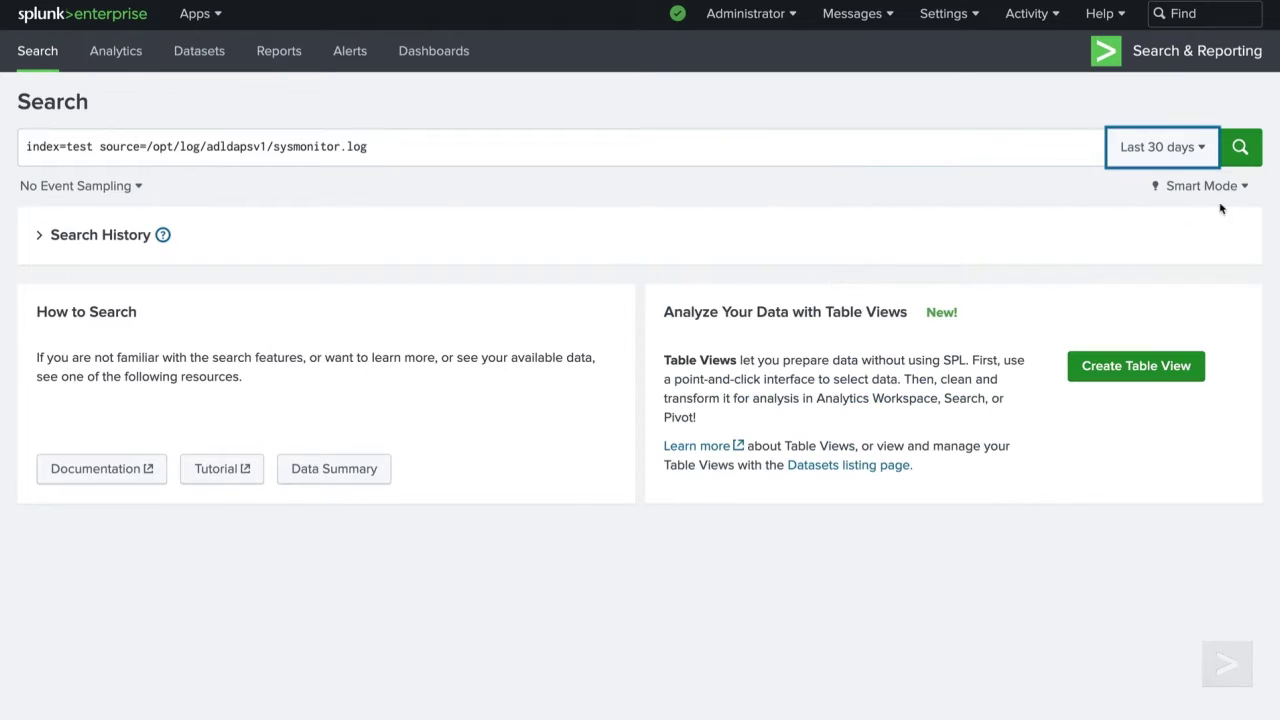
left_click(1239, 155)
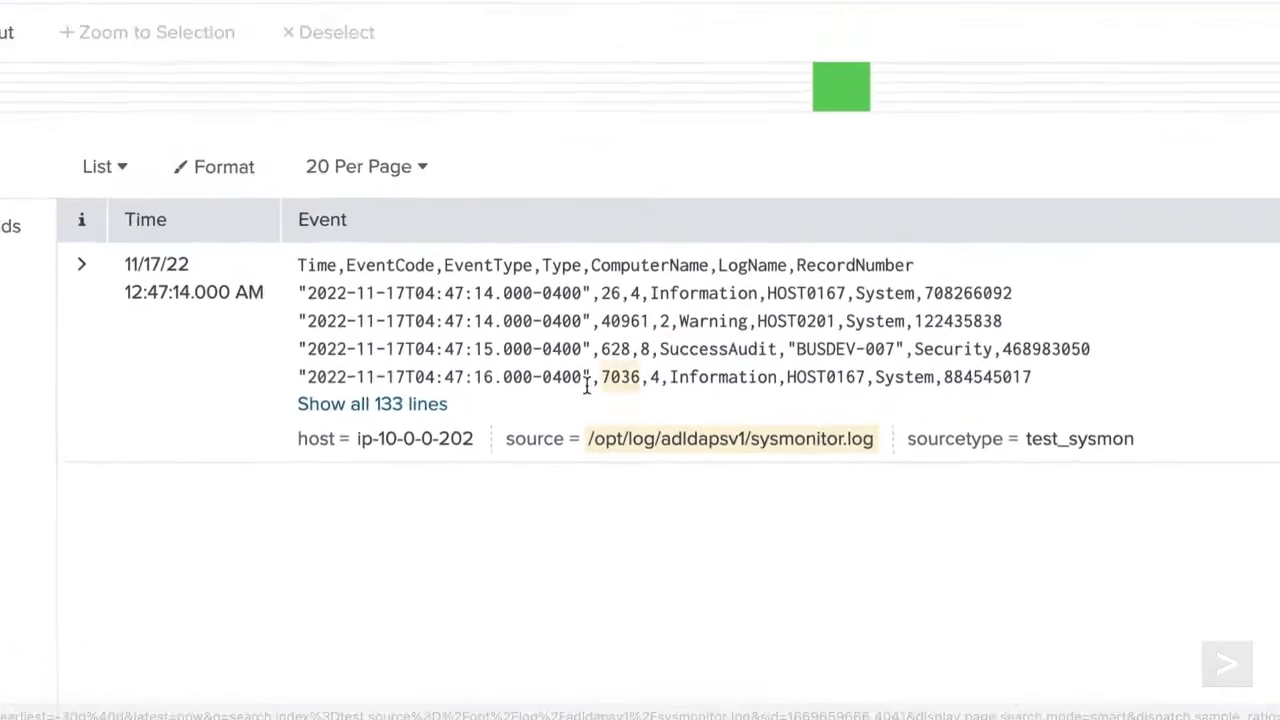
- Expand the event to all 133 lines, check its sourcetype, then go to Add Data
left_click(418, 380)
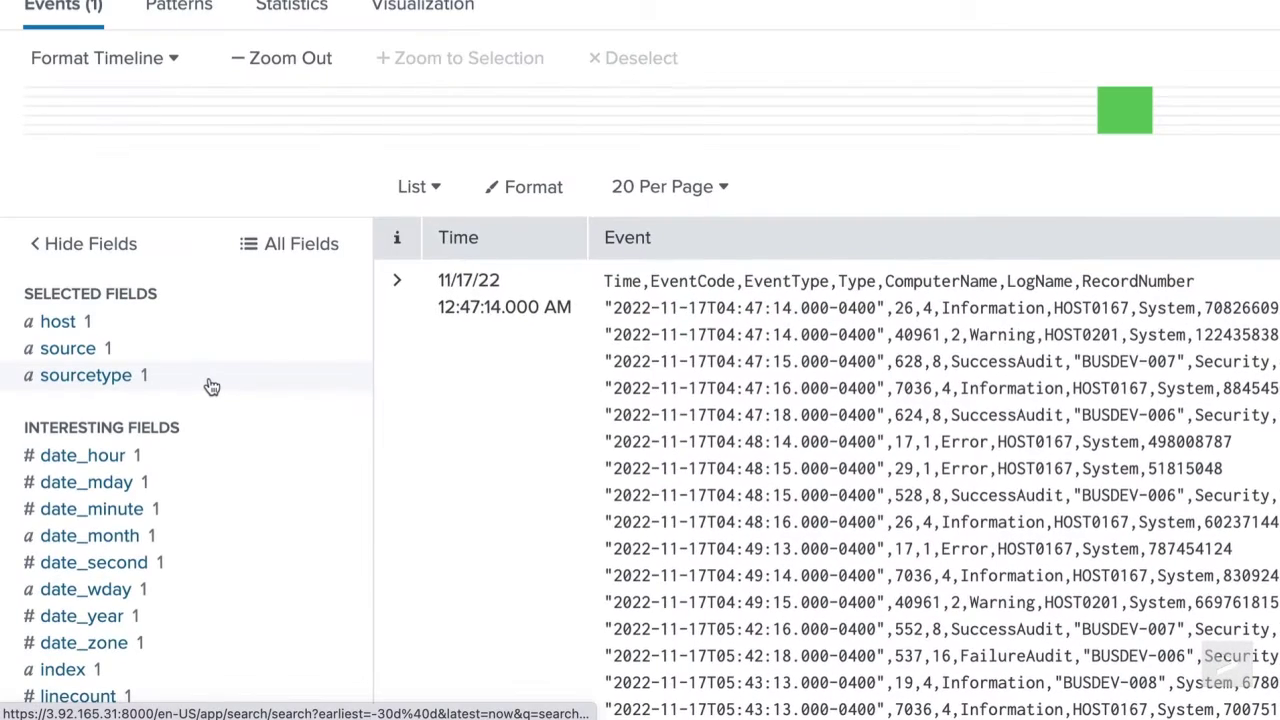
left_click(210, 386)
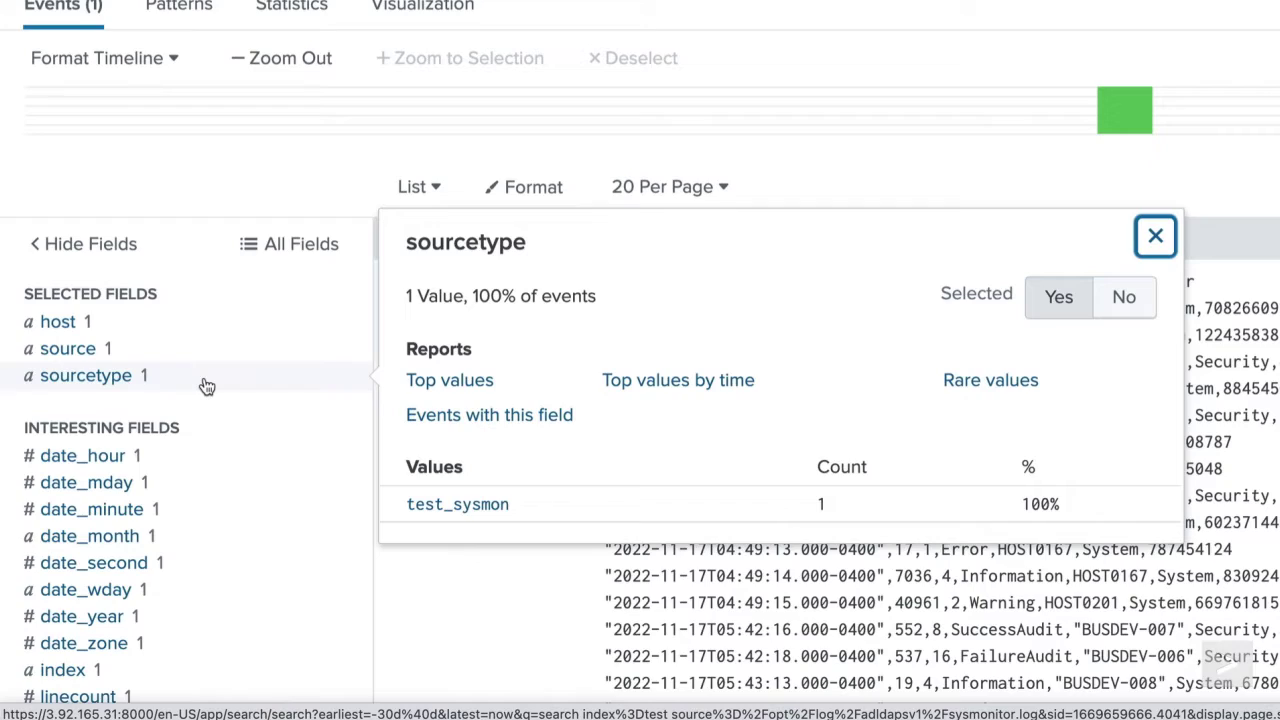
left_click(207, 387)
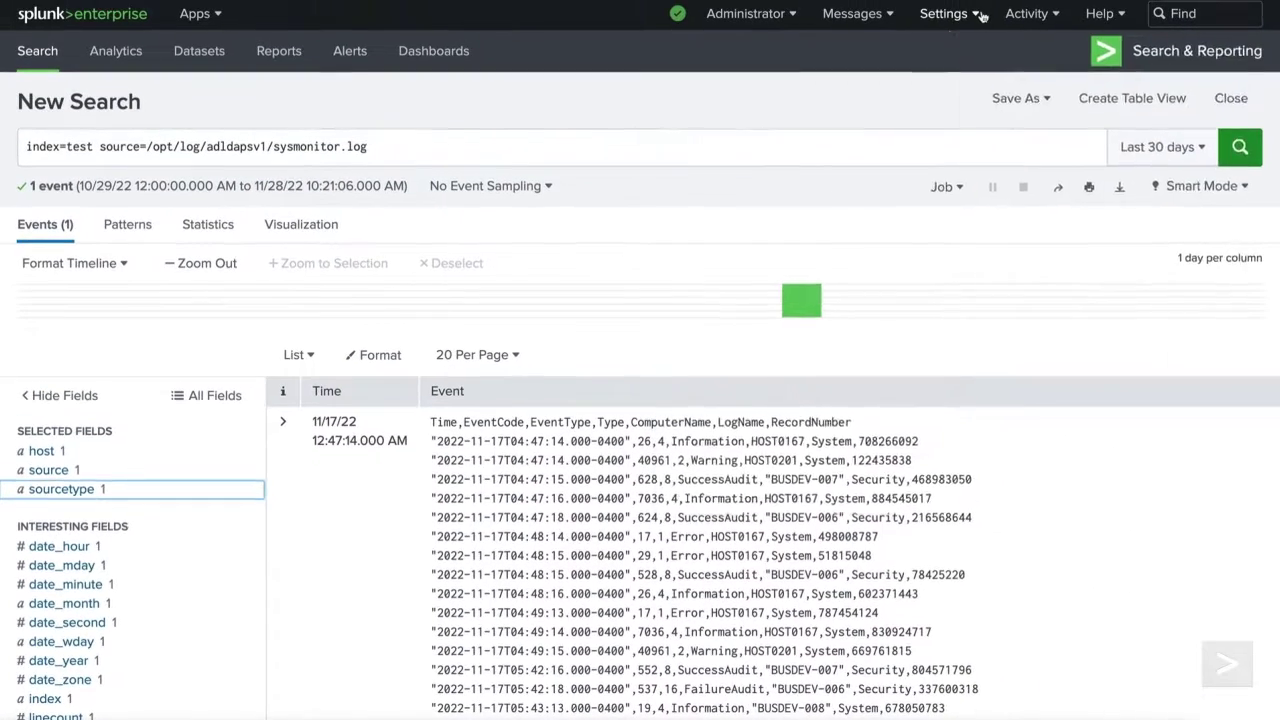
left_click(943, 13)
left_click(843, 90)
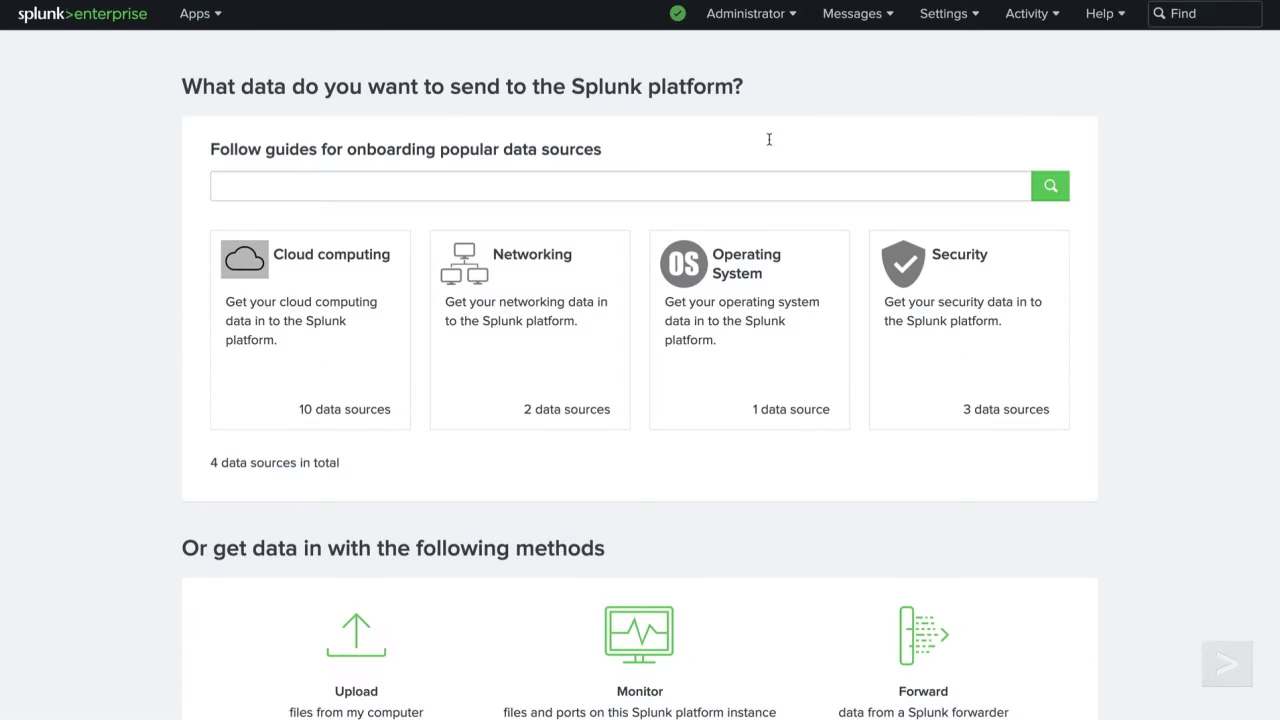
- Add a Files & Directories monitor input for /opt/log/adldapsv1/sysmonitor.log and continue to the preview
scroll(766, 136, "down", 1)
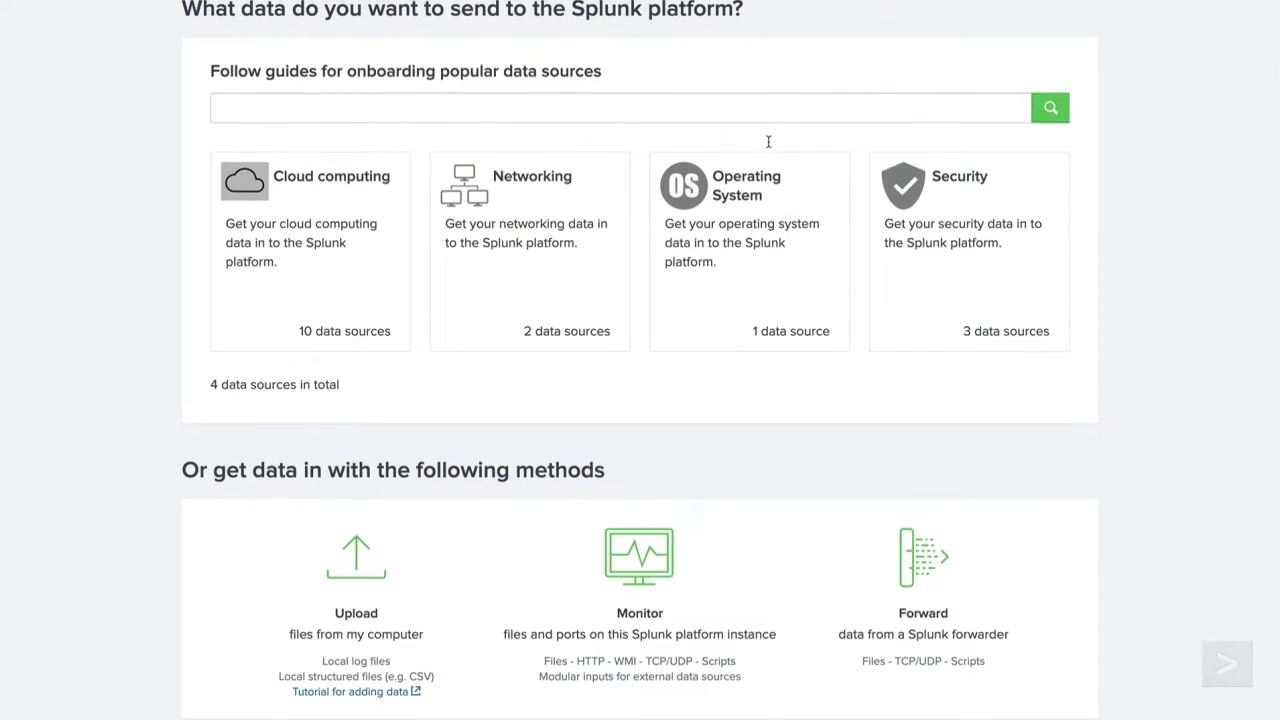
left_click(743, 591)
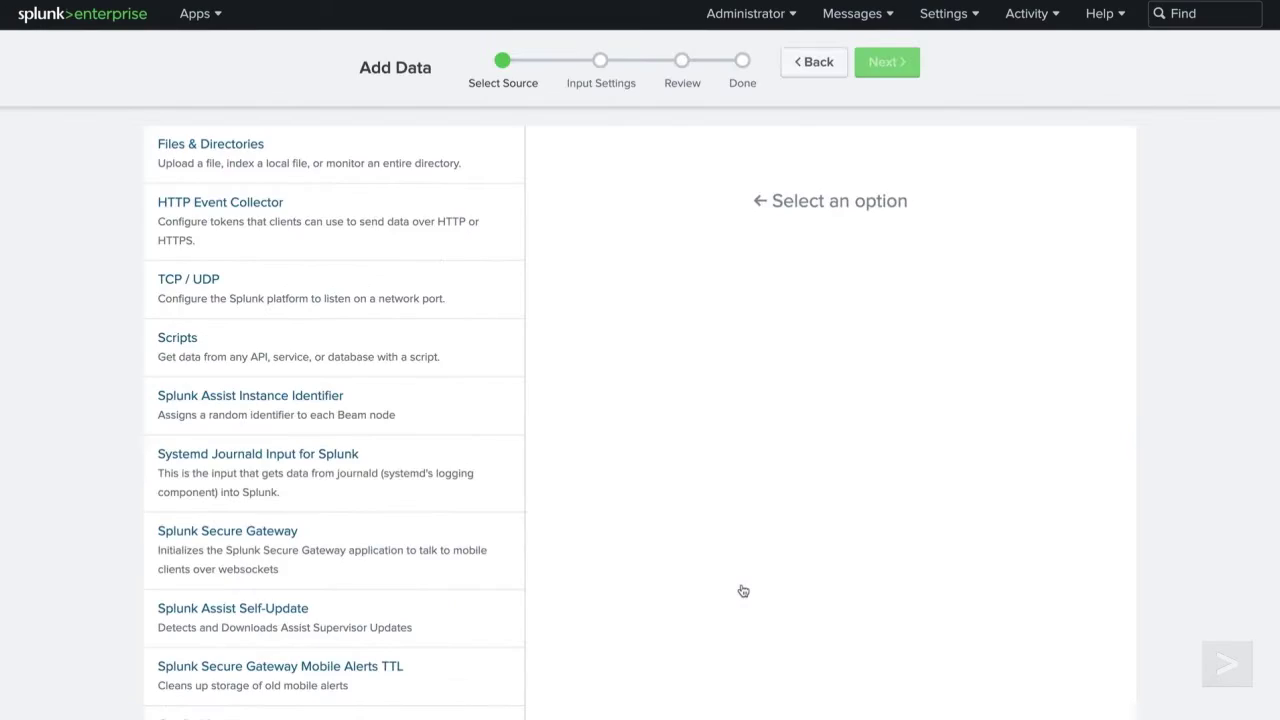
left_click(447, 152)
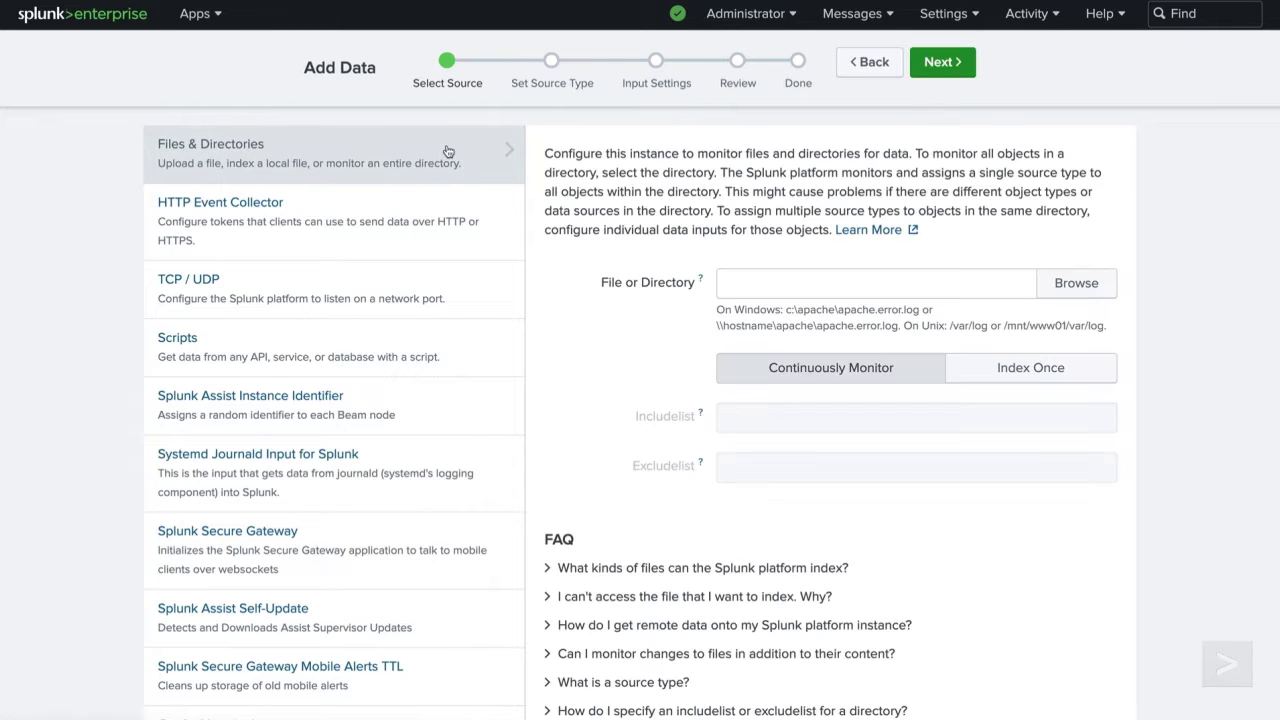
left_click(1048, 292)
left_click(285, 368)
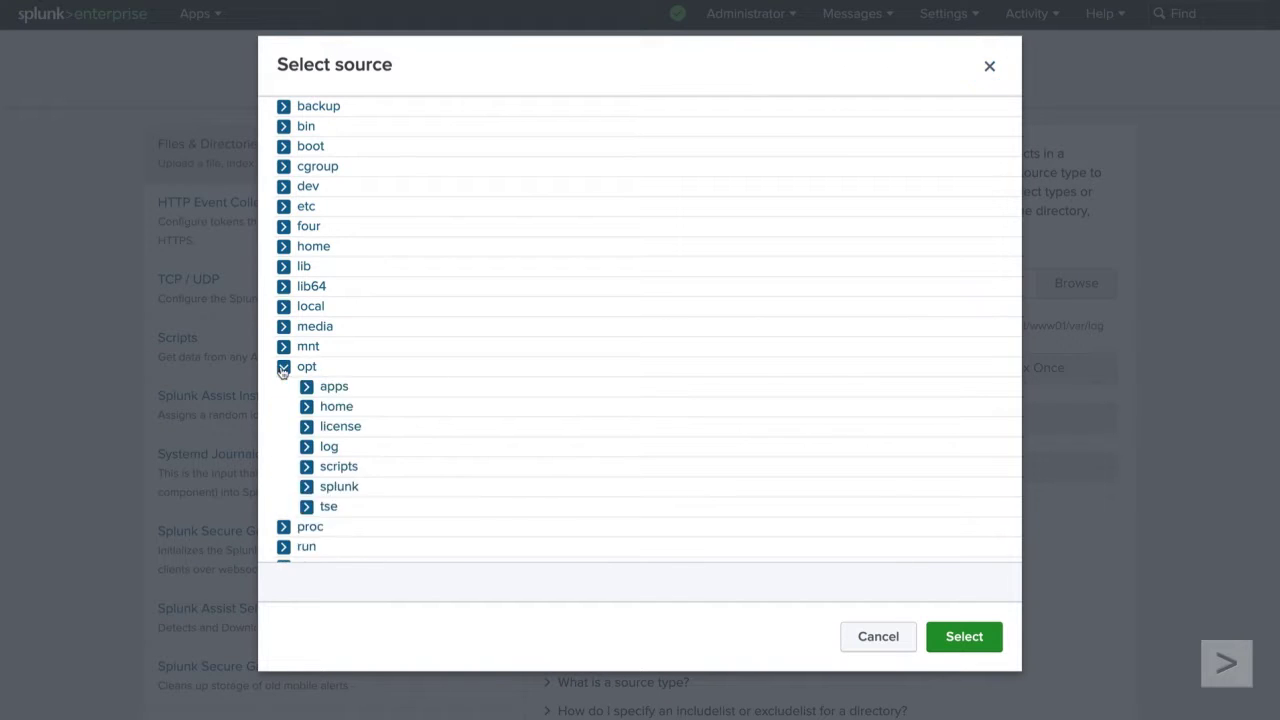
left_click(306, 447)
left_click(329, 468)
left_click(383, 490)
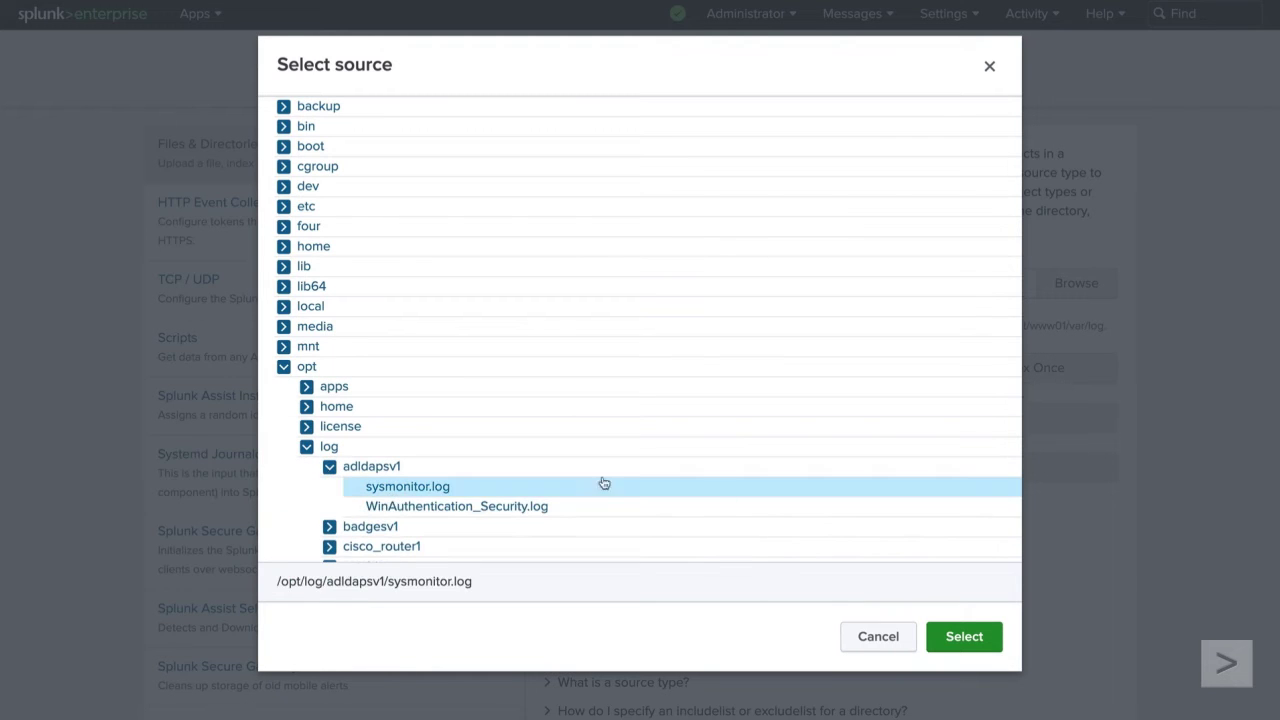
left_click(966, 638)
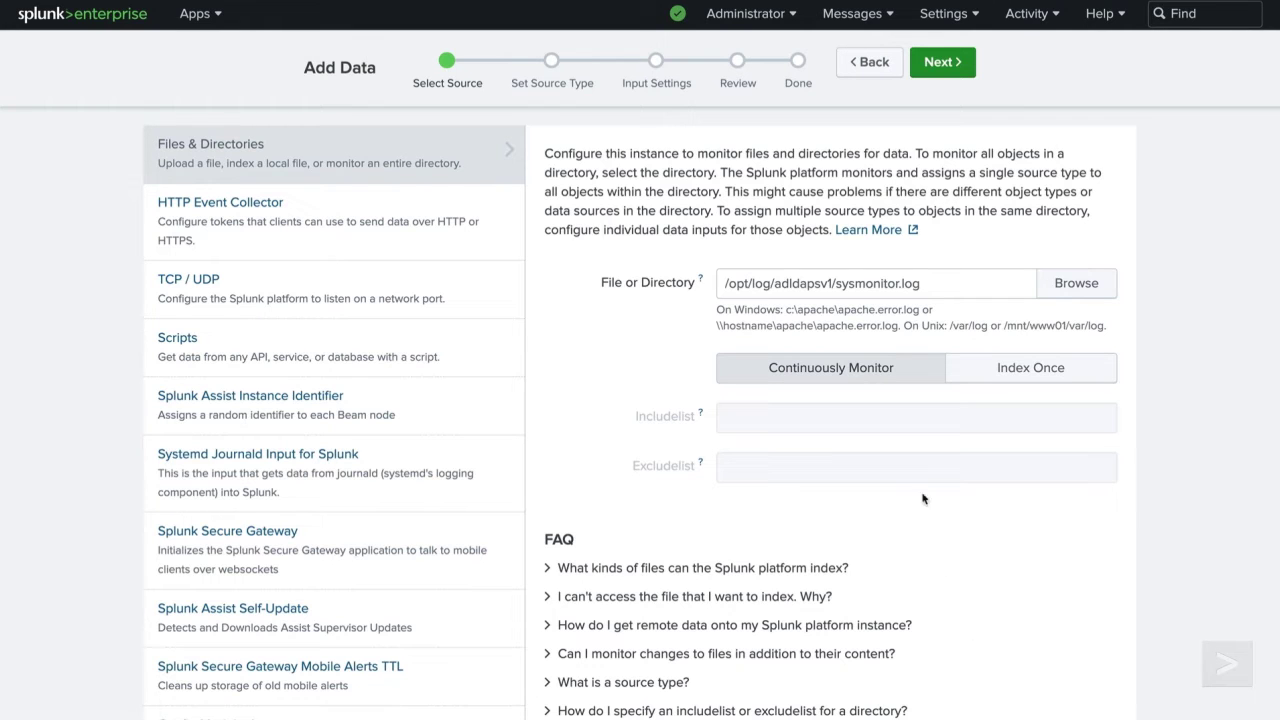
left_click(940, 68)
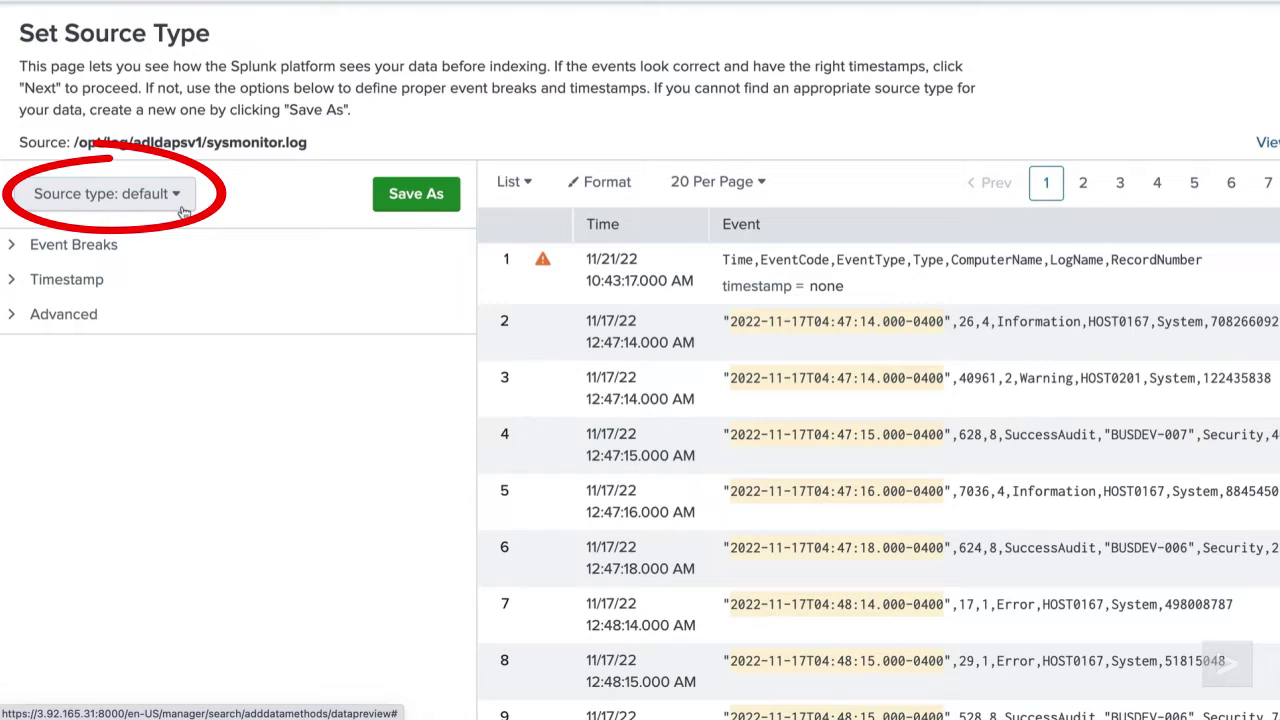
- Review the Advanced source type settings for sysmonitor.log, then start a Save As
left_click(18, 316)
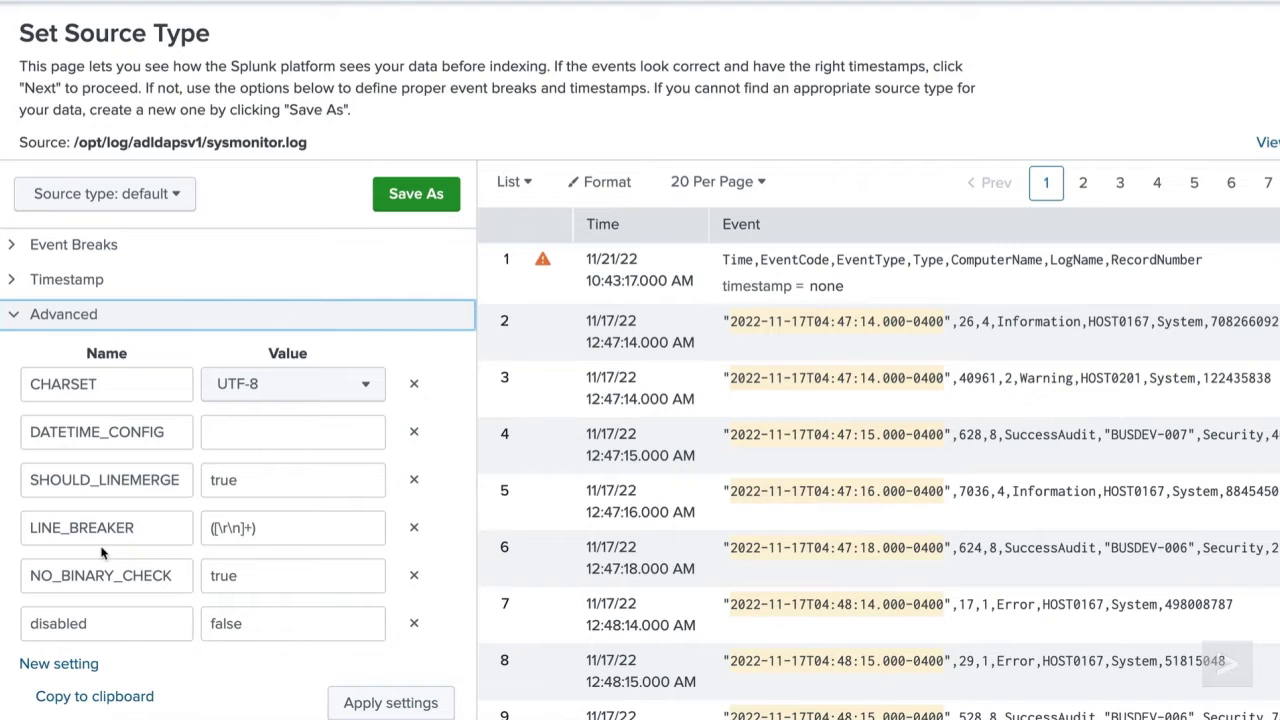
left_click(438, 205)
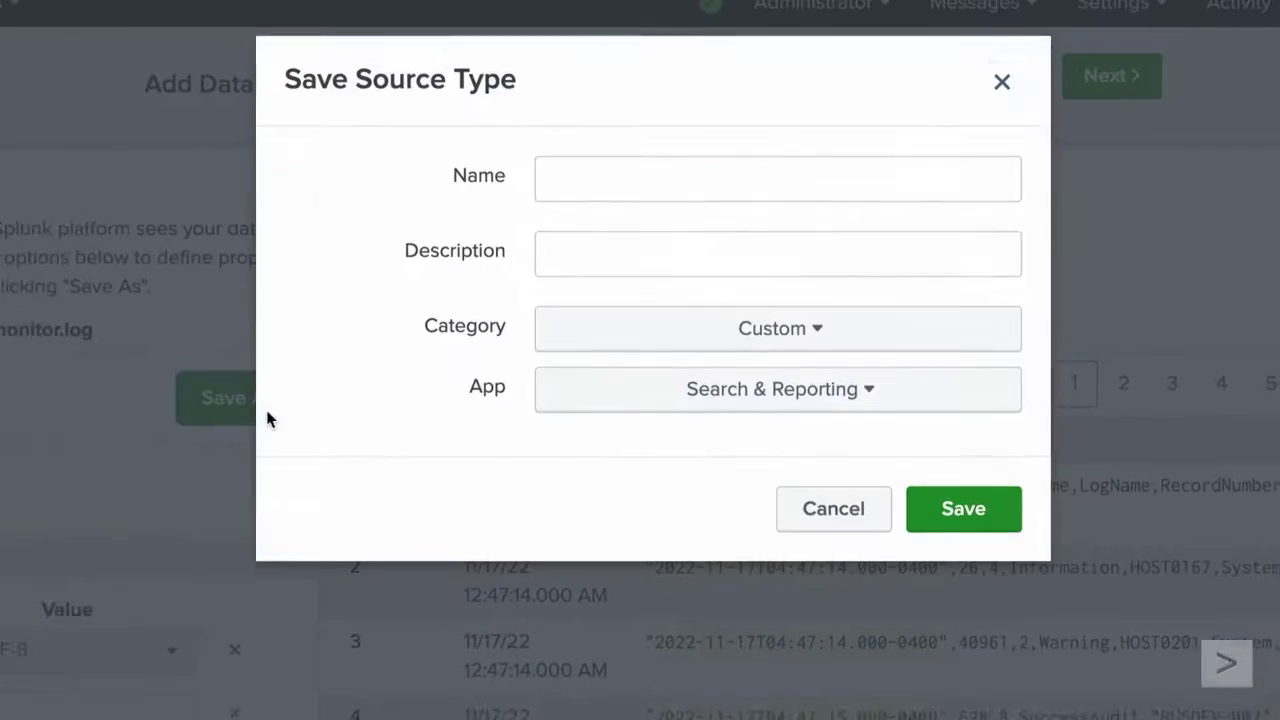
- Name the new source type new_sysmon and save it
left_click(603, 197)
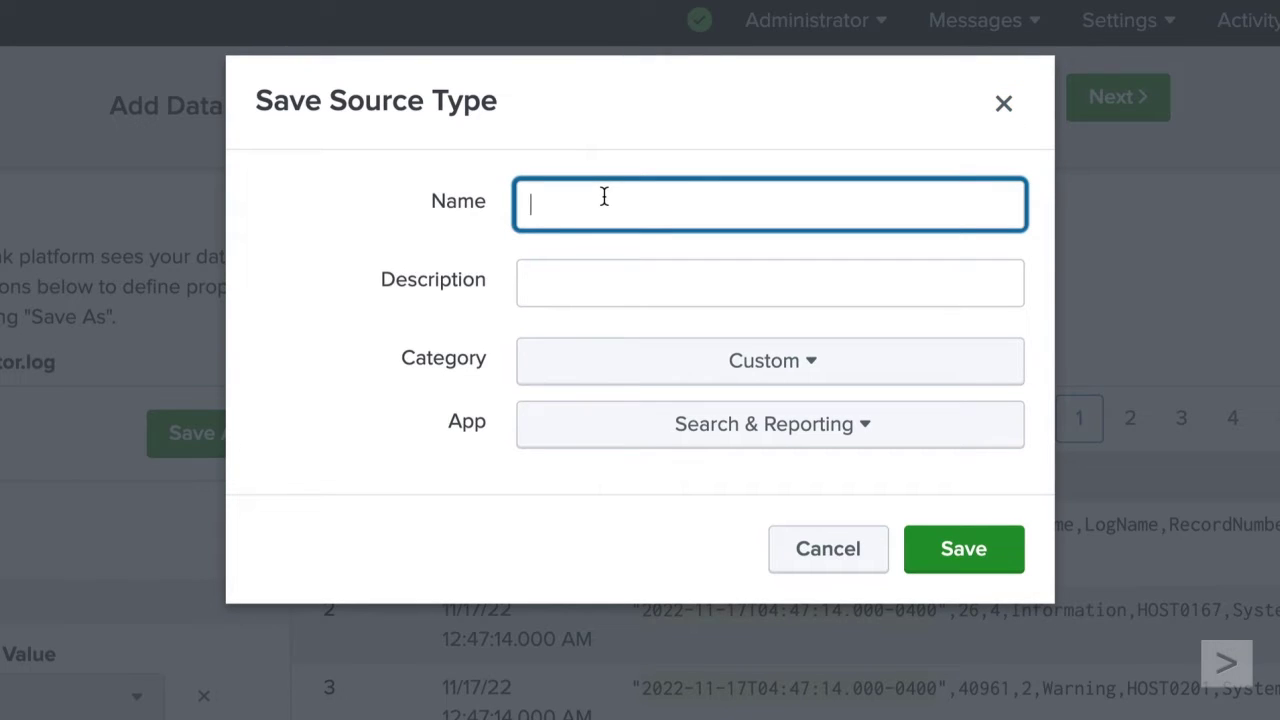
type("new_sysmon")
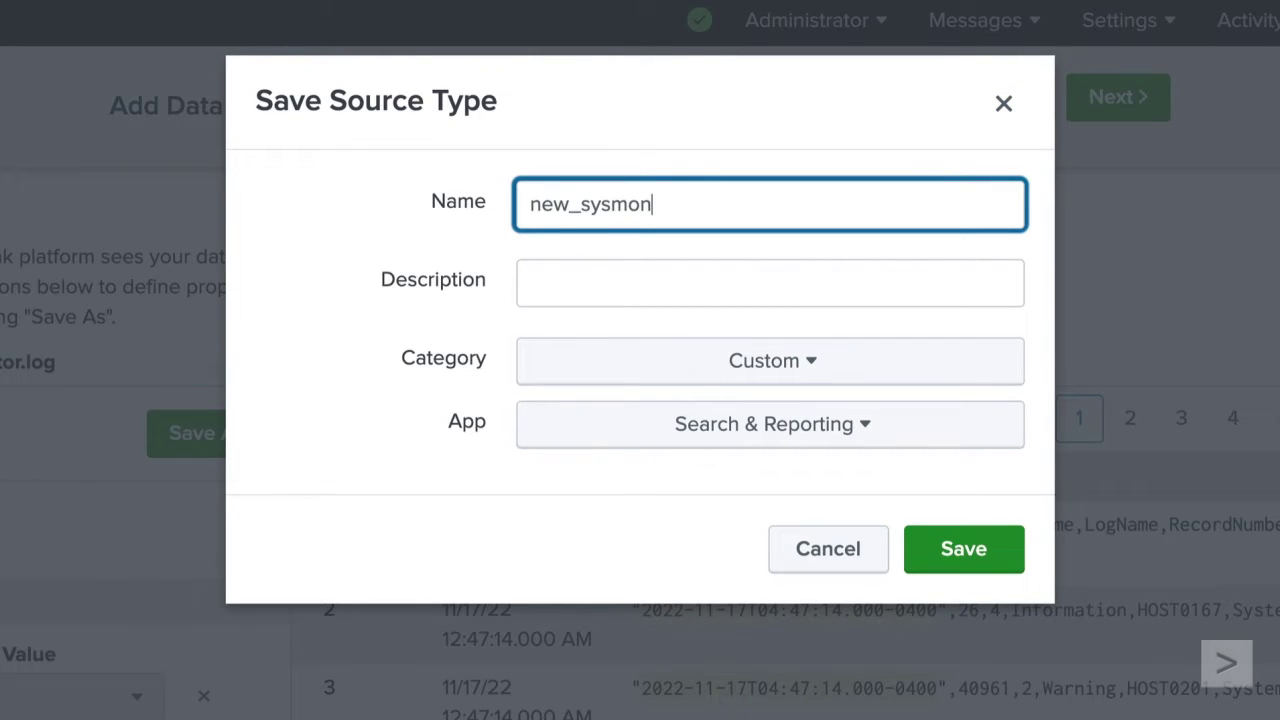
left_click(487, 314)
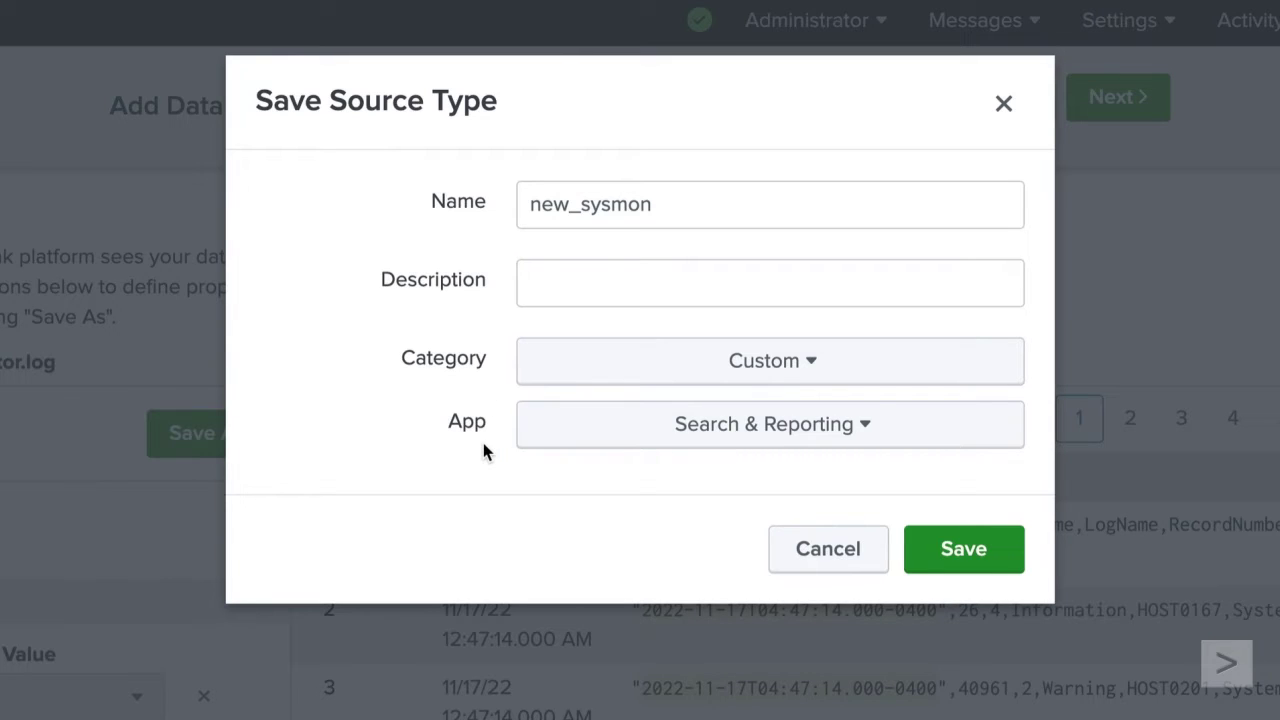
left_click(920, 558)
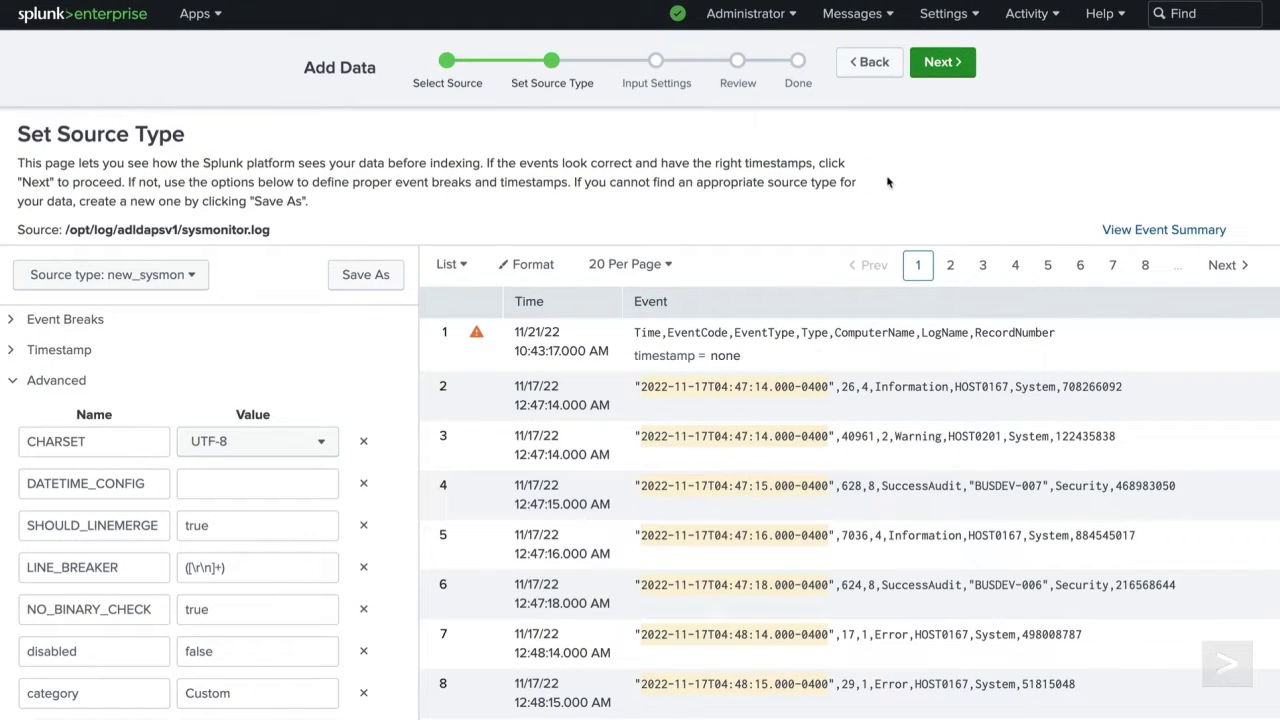
- Submit the sysmonitor.log input into index test_sysmon and search its new events
left_click(944, 62)
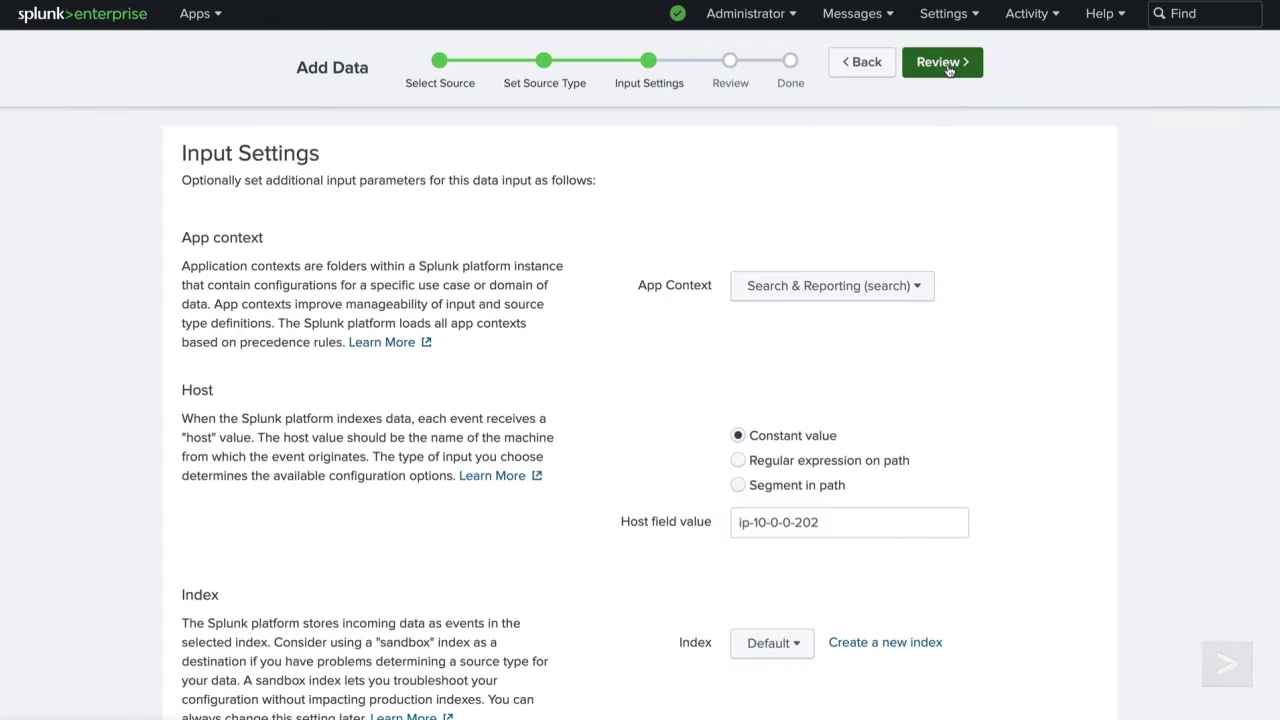
left_click(800, 644)
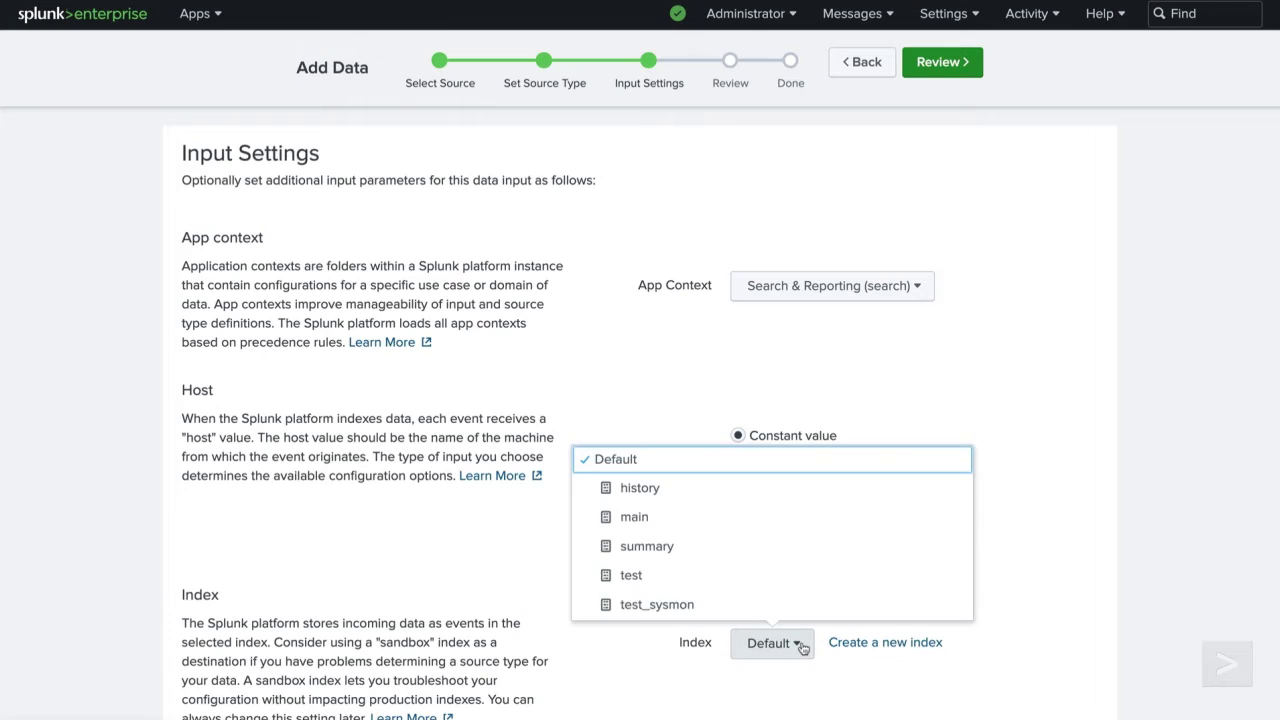
left_click(771, 605)
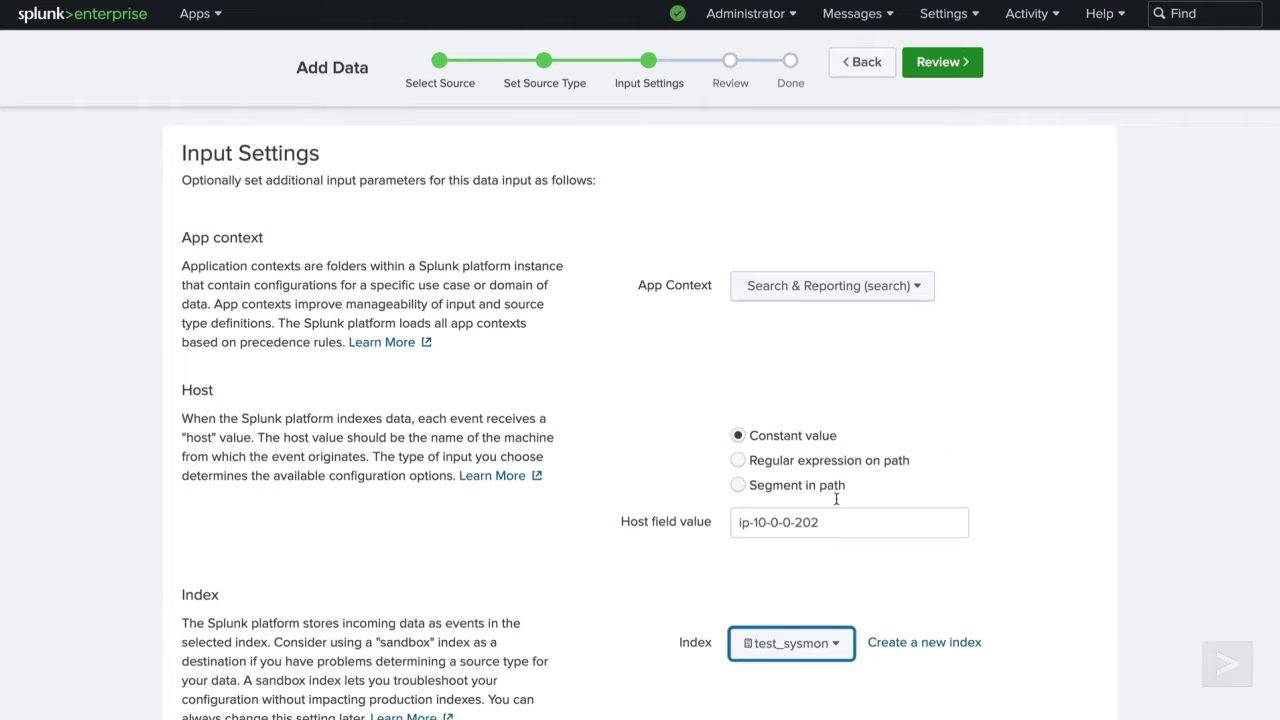
left_click(968, 77)
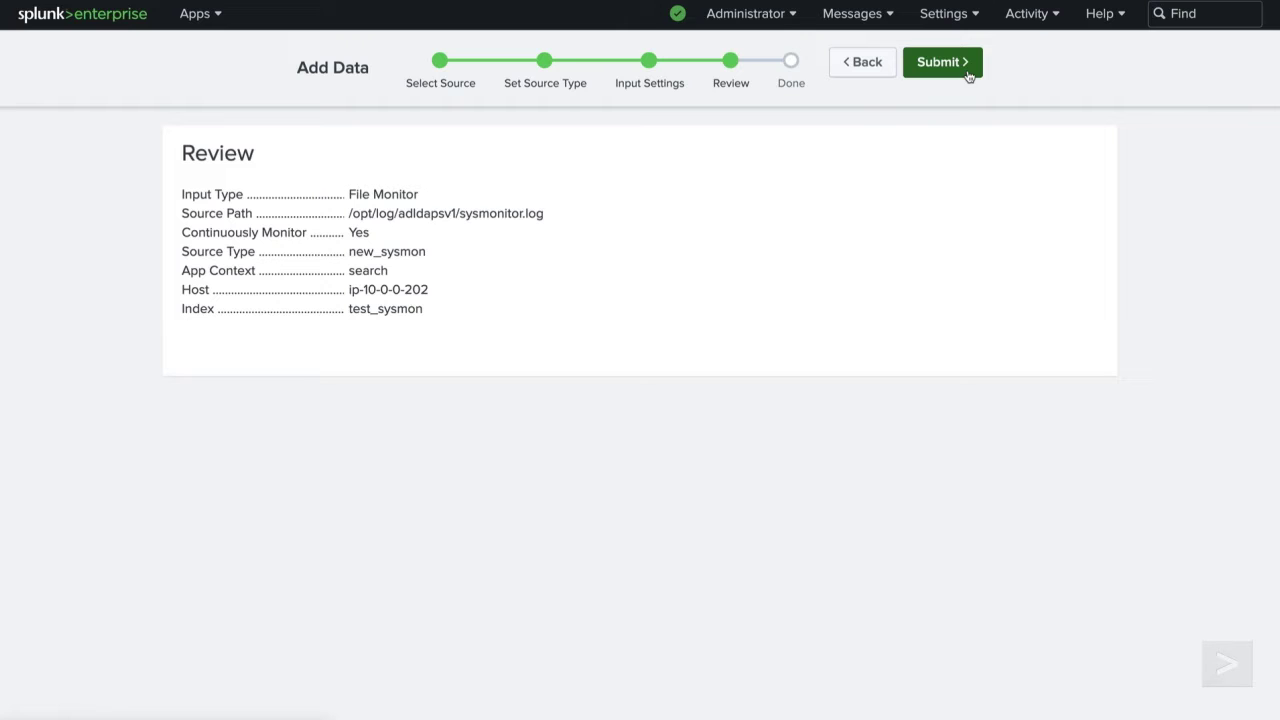
left_click(968, 77)
left_click(334, 250)
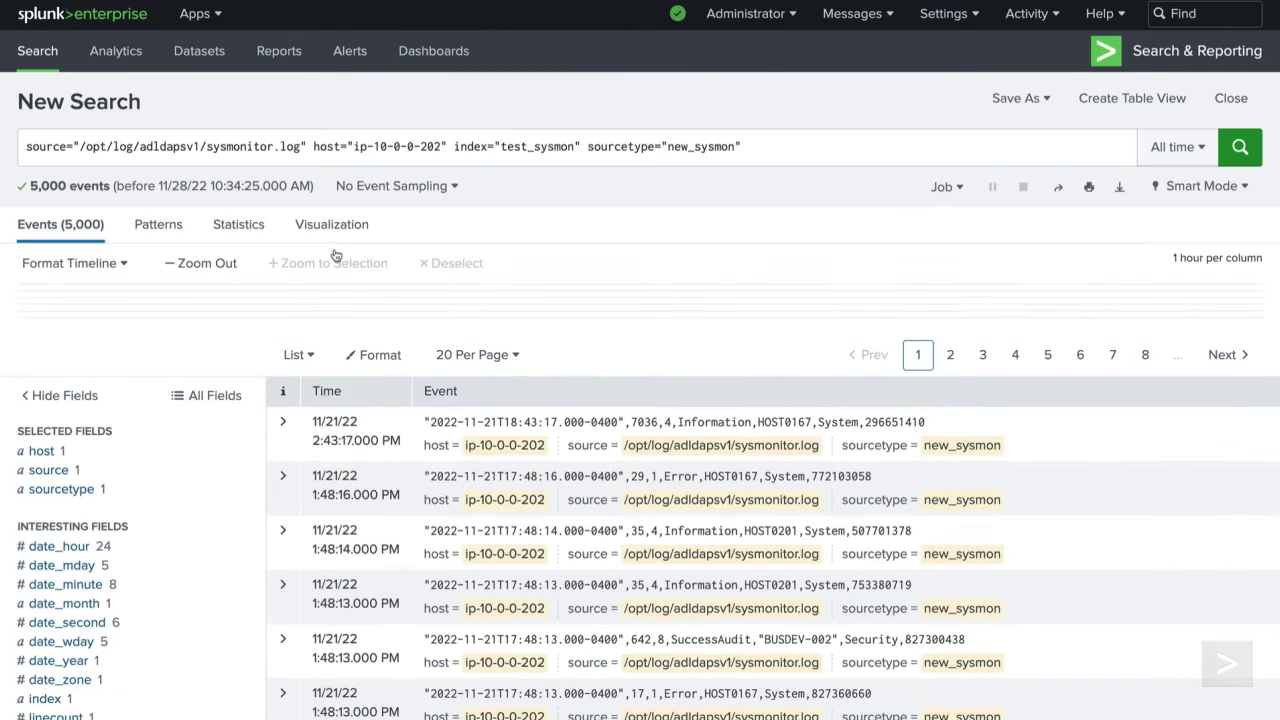
- Scroll through the 5,000 indexed new_sysmon events
scroll(335, 255, "down", 2)
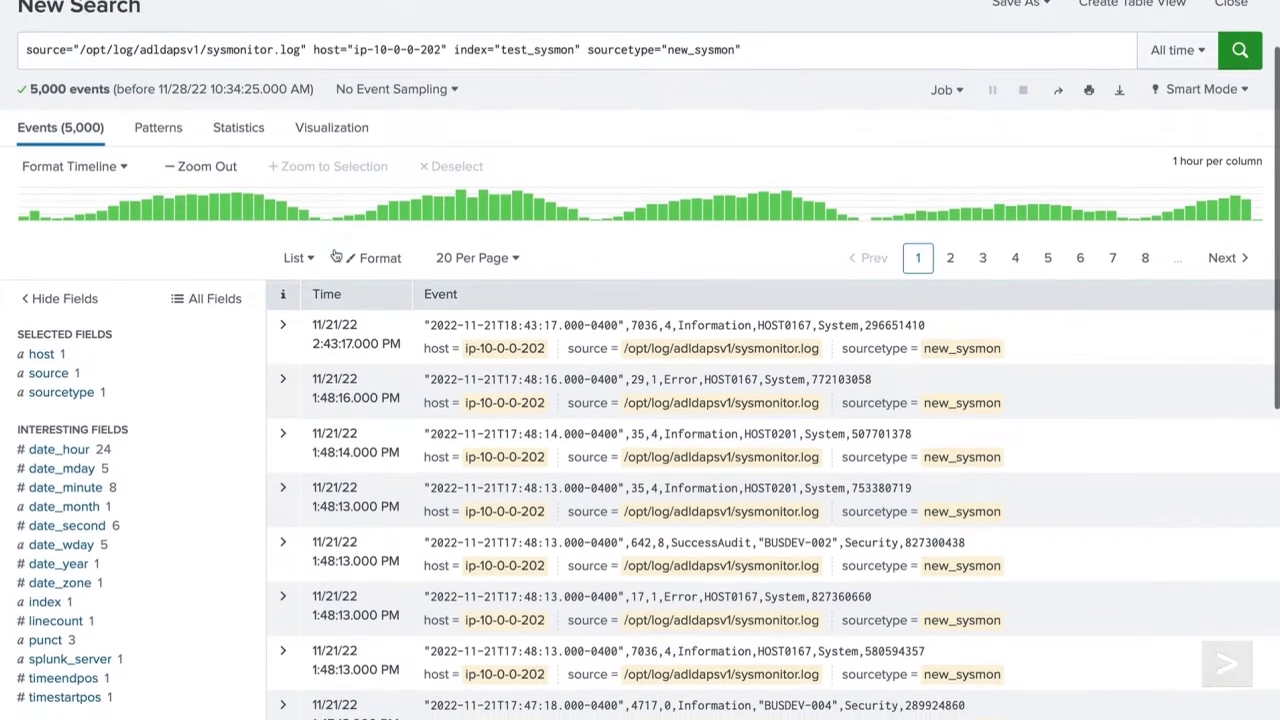
scroll(336, 256, "down", 1)
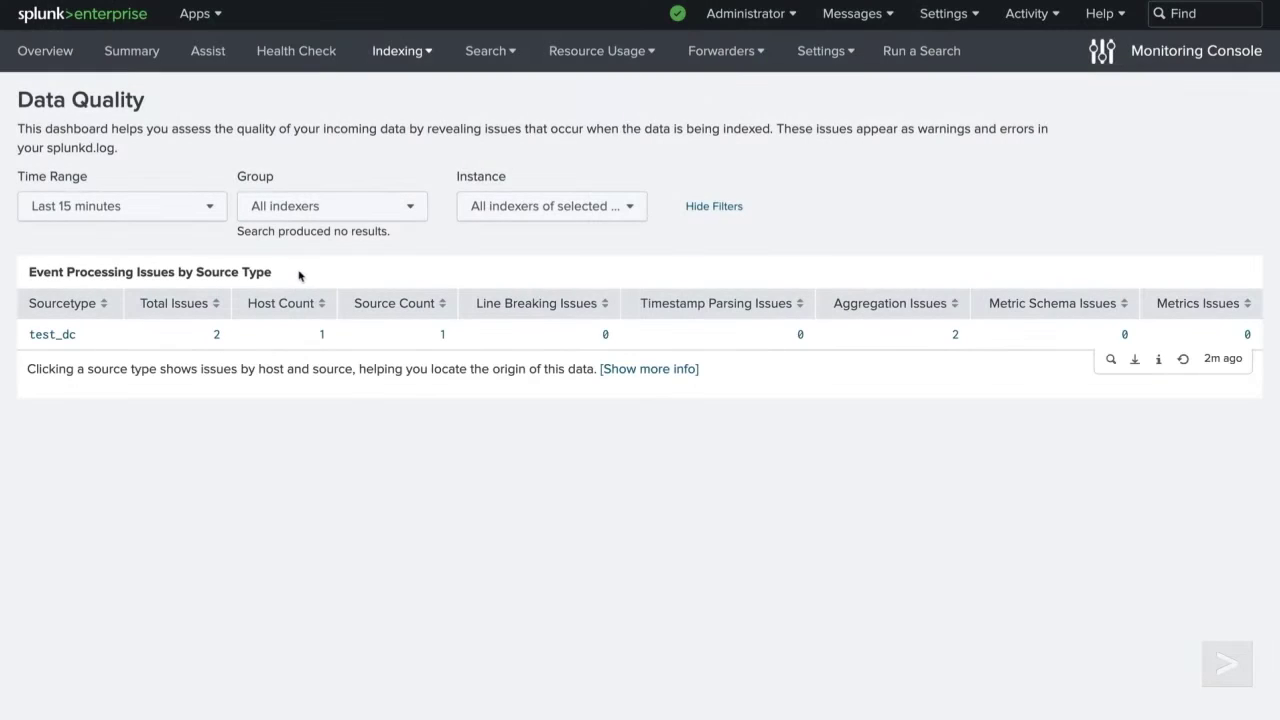
- Open test_dc's issues and drill into the dreamcrusher.xml aggregation issue events
left_click(104, 345)
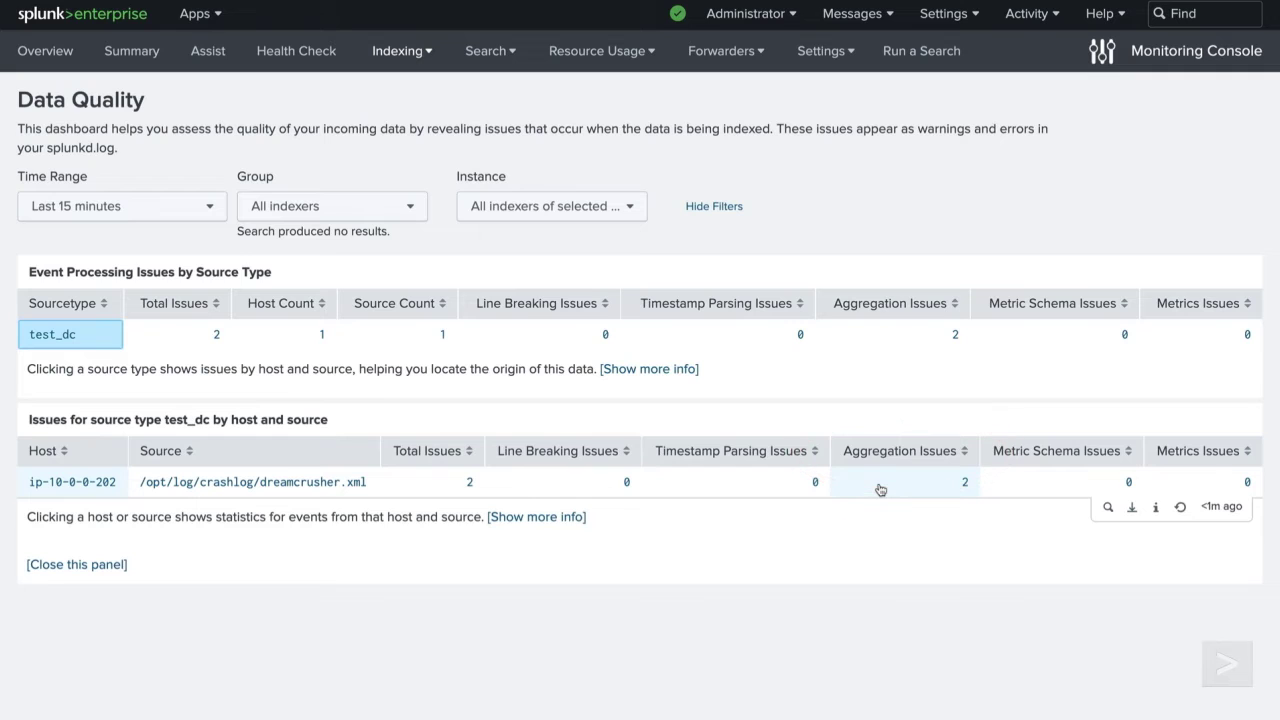
left_click(880, 489)
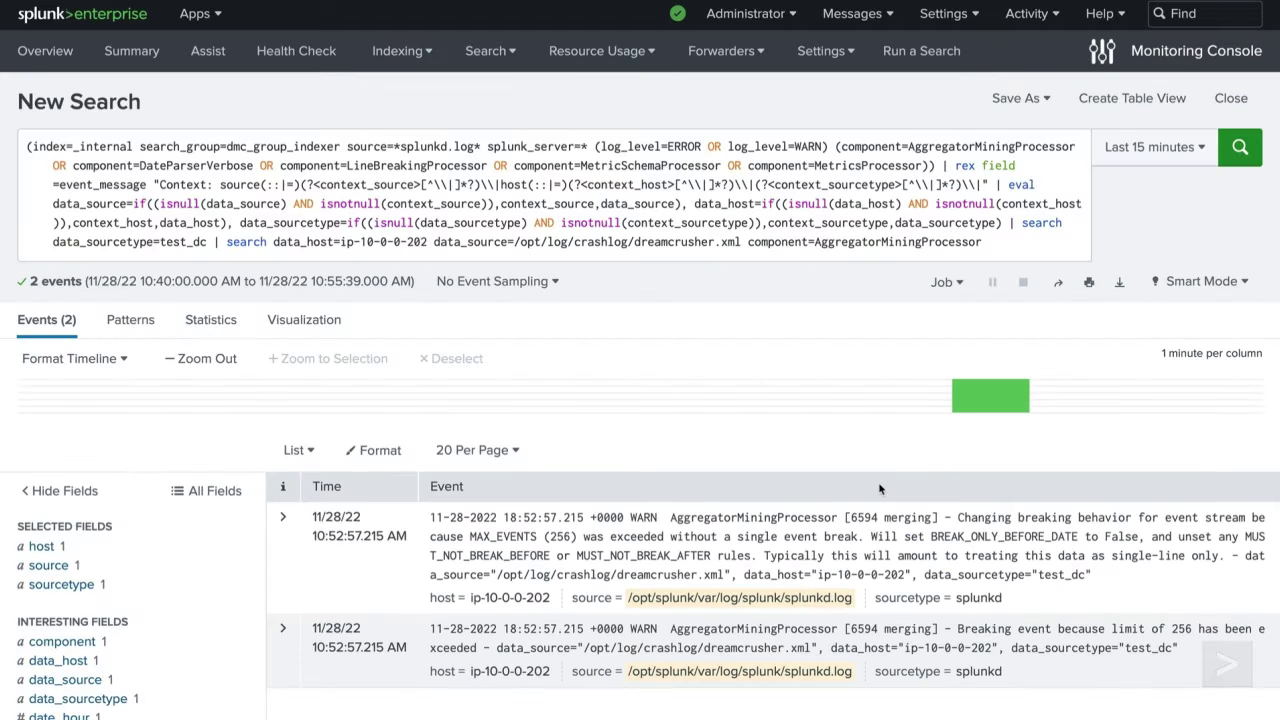
scroll(880, 489, "down", 3)
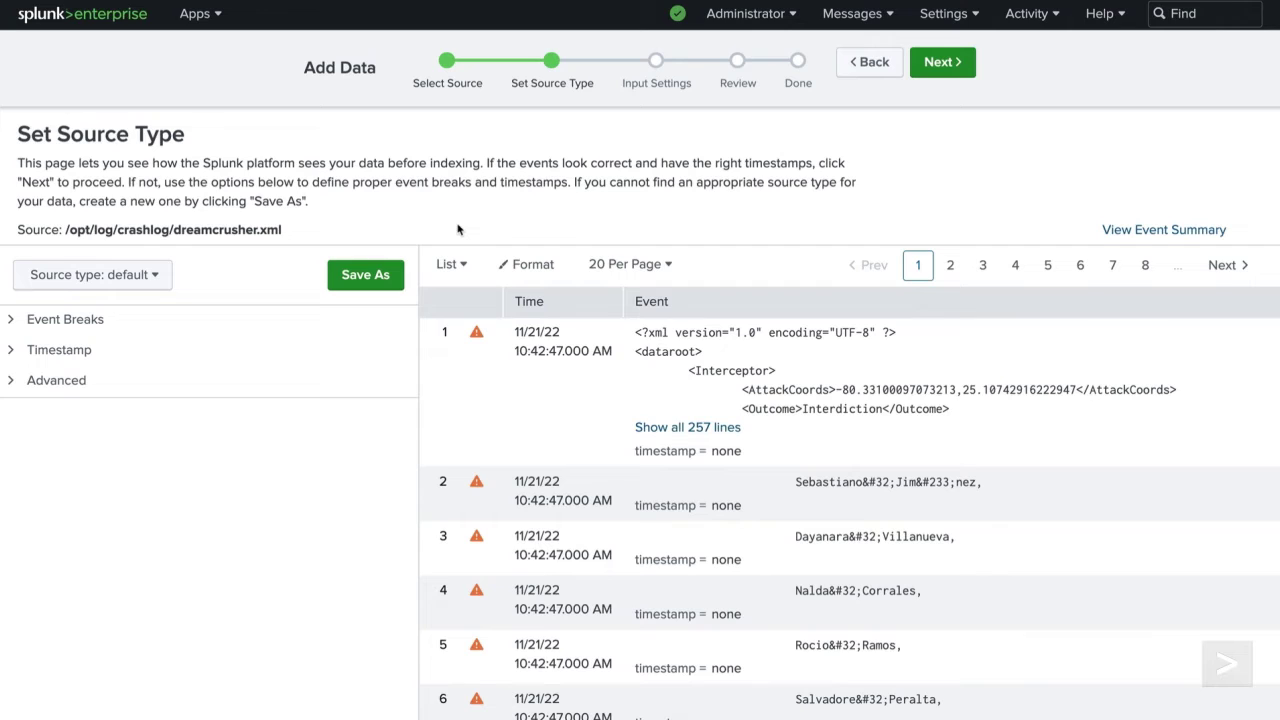
- Expand the first preview event to show all 257 lines of merged XML records
left_click(657, 434)
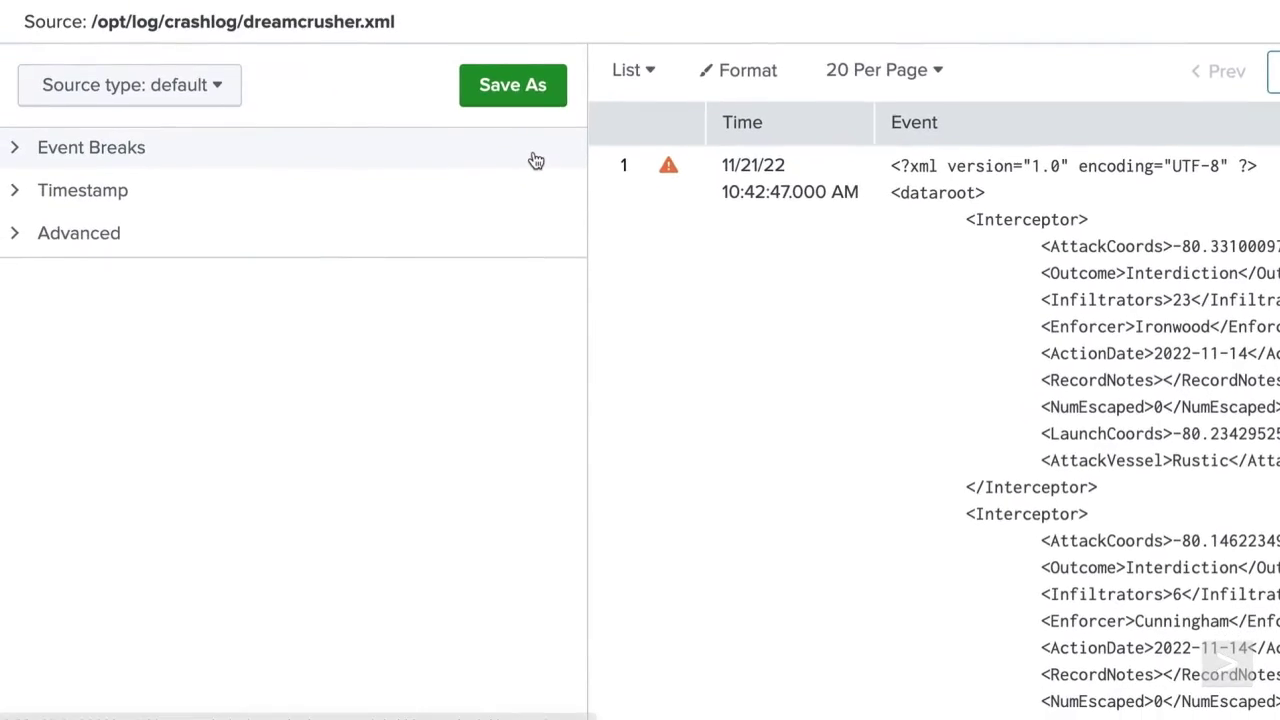
- Set Regex event breaking with pattern ([\r\n]+)\s*<Interceptor> to split events per Interceptor record
left_click(535, 155)
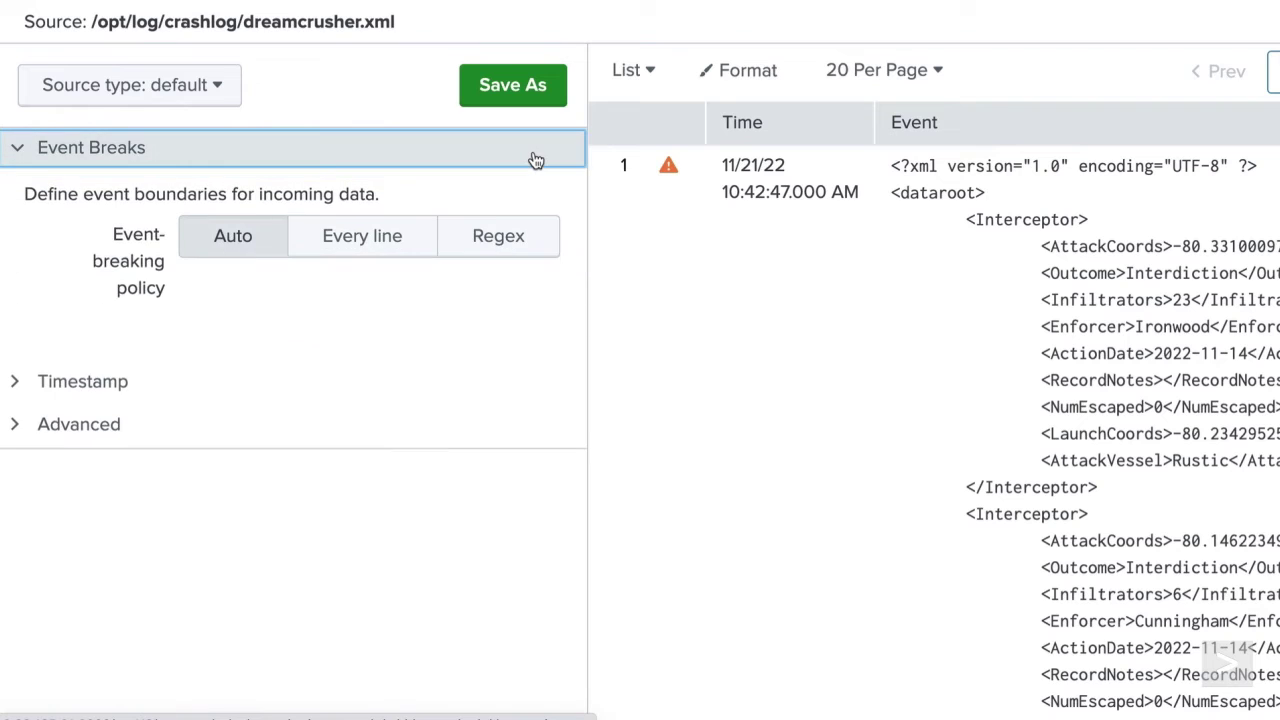
left_click(543, 237)
left_click(510, 356)
type("(")
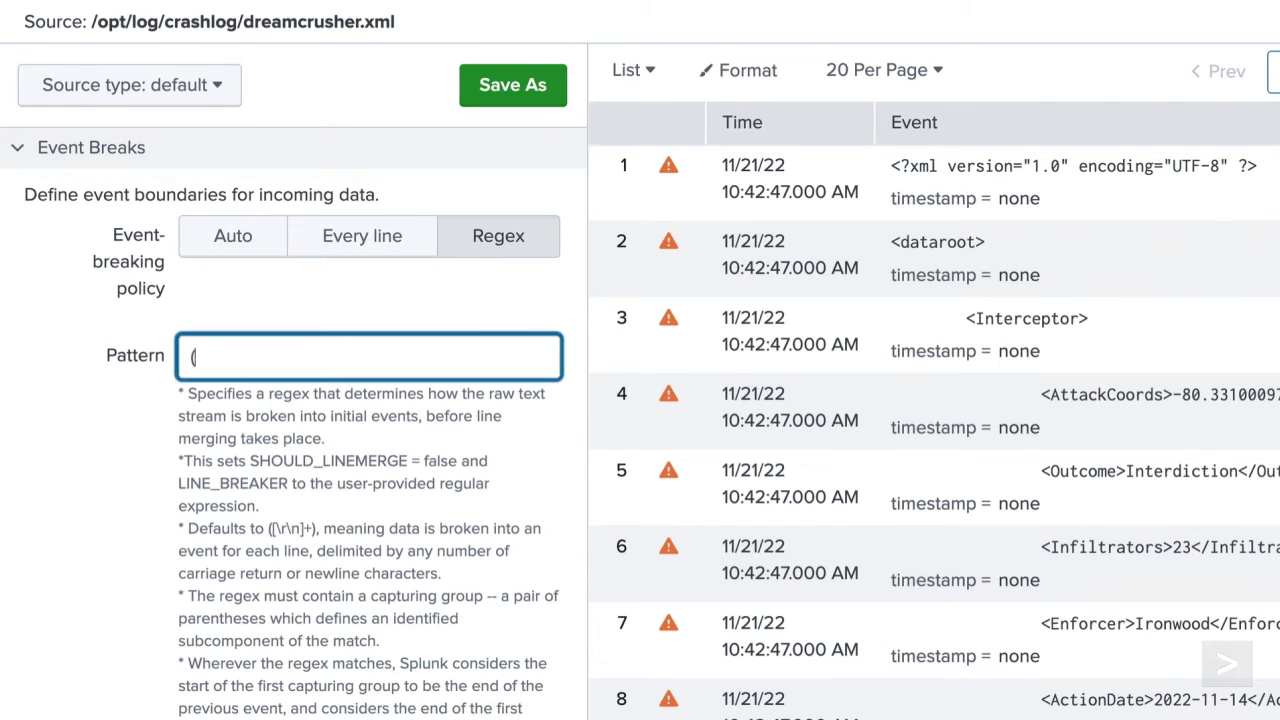
type("[\r ]+)\\s*<Interceptor")
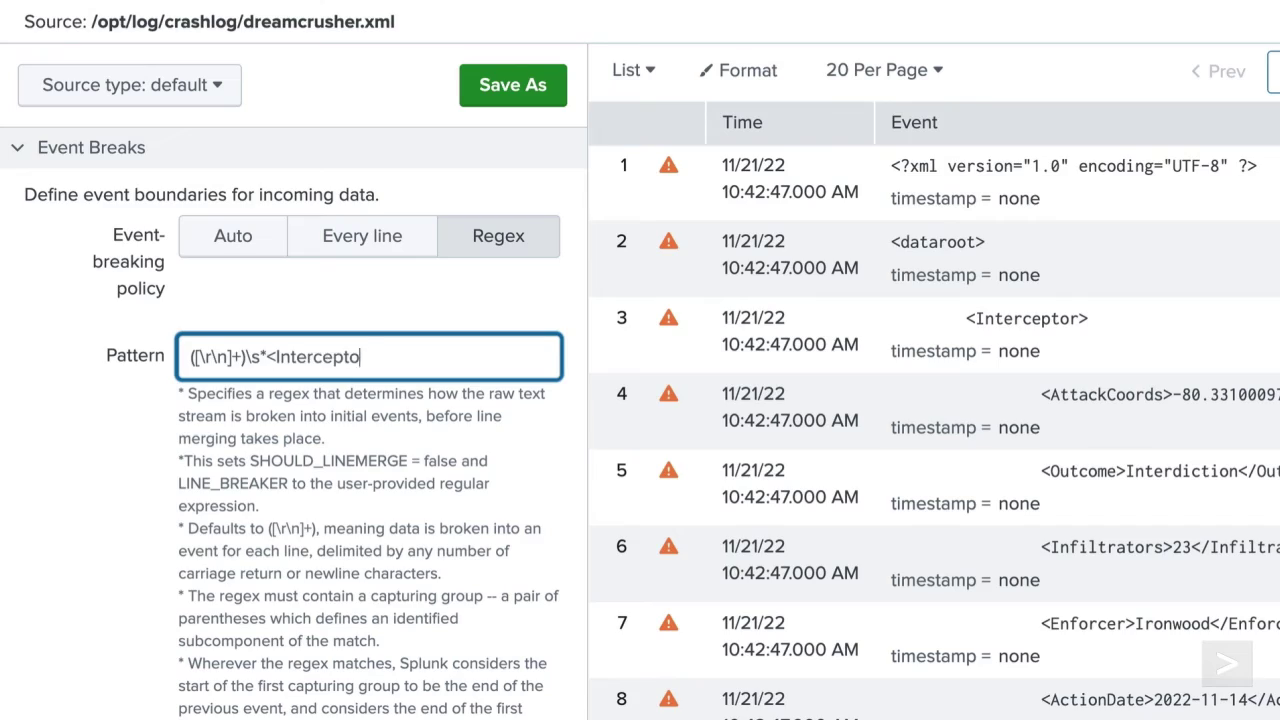
type(">")
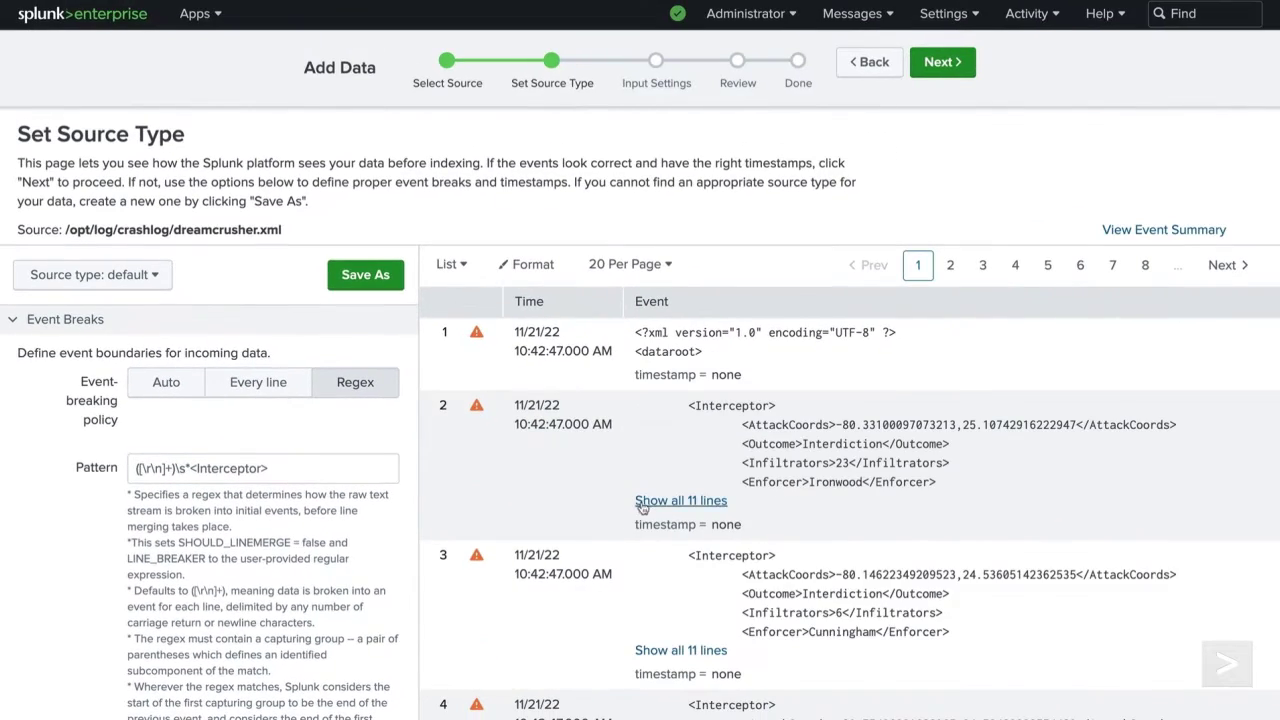
left_click(641, 505)
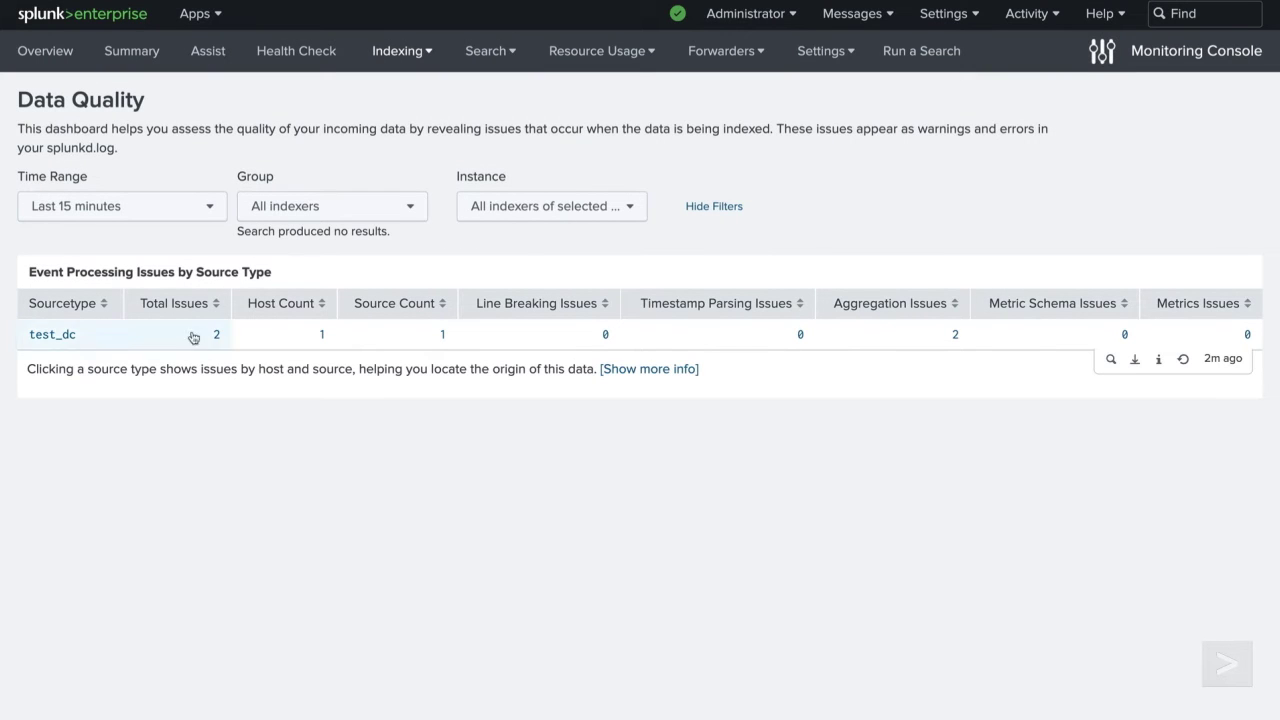
- Show test_dc's event processing issues broken down by host and source
left_click(105, 344)
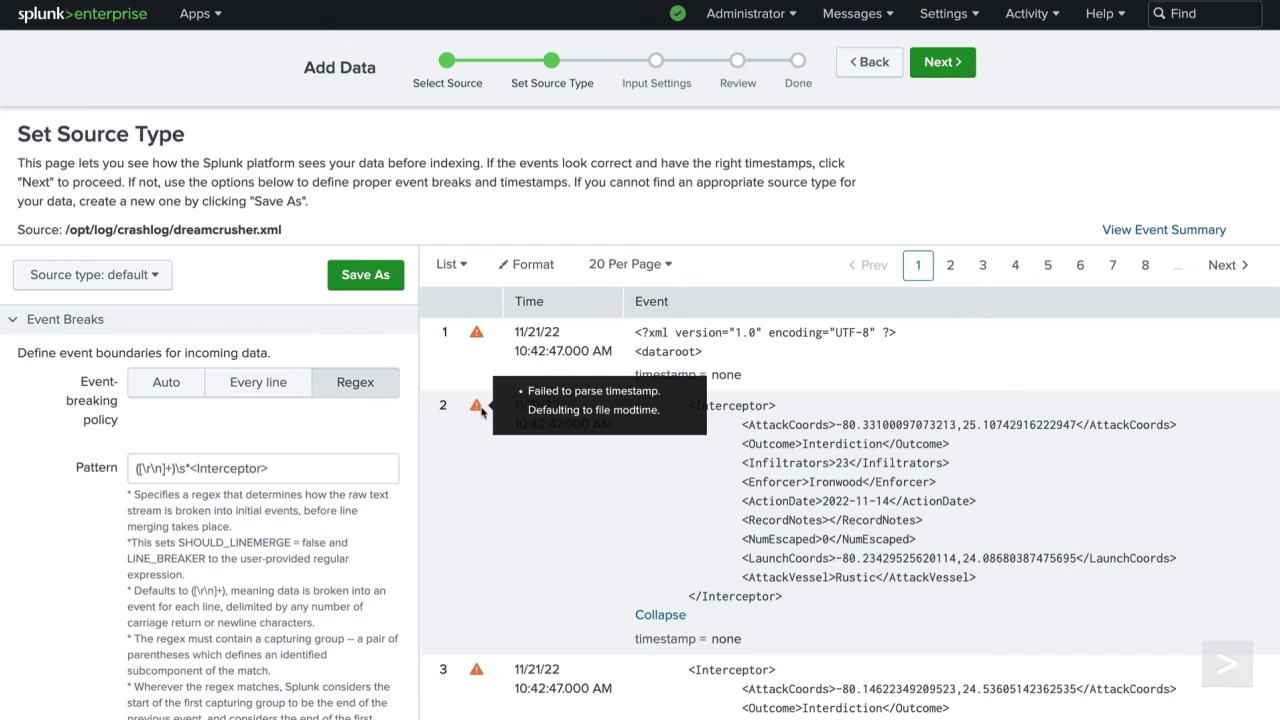
- Switch timestamp extraction to Advanced with the format %Y-%m-%d
left_click(16, 322)
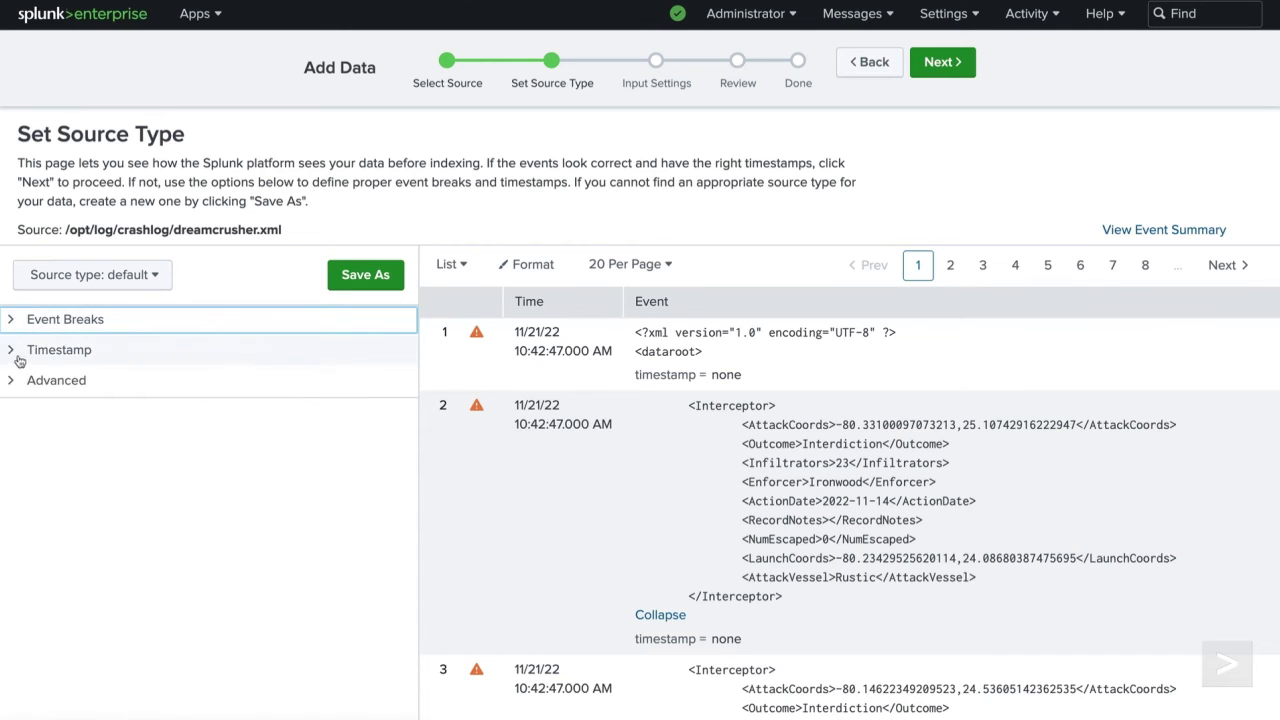
left_click(18, 358)
left_click(296, 412)
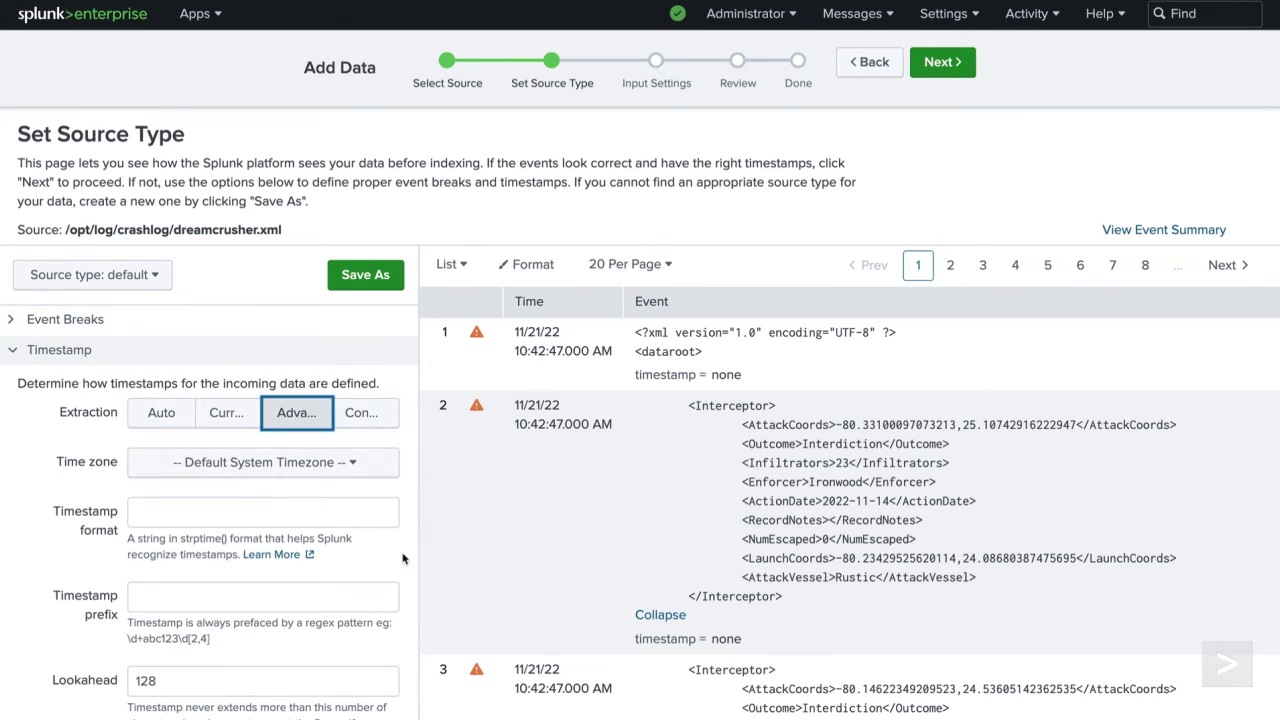
scroll(403, 558, "down", 1)
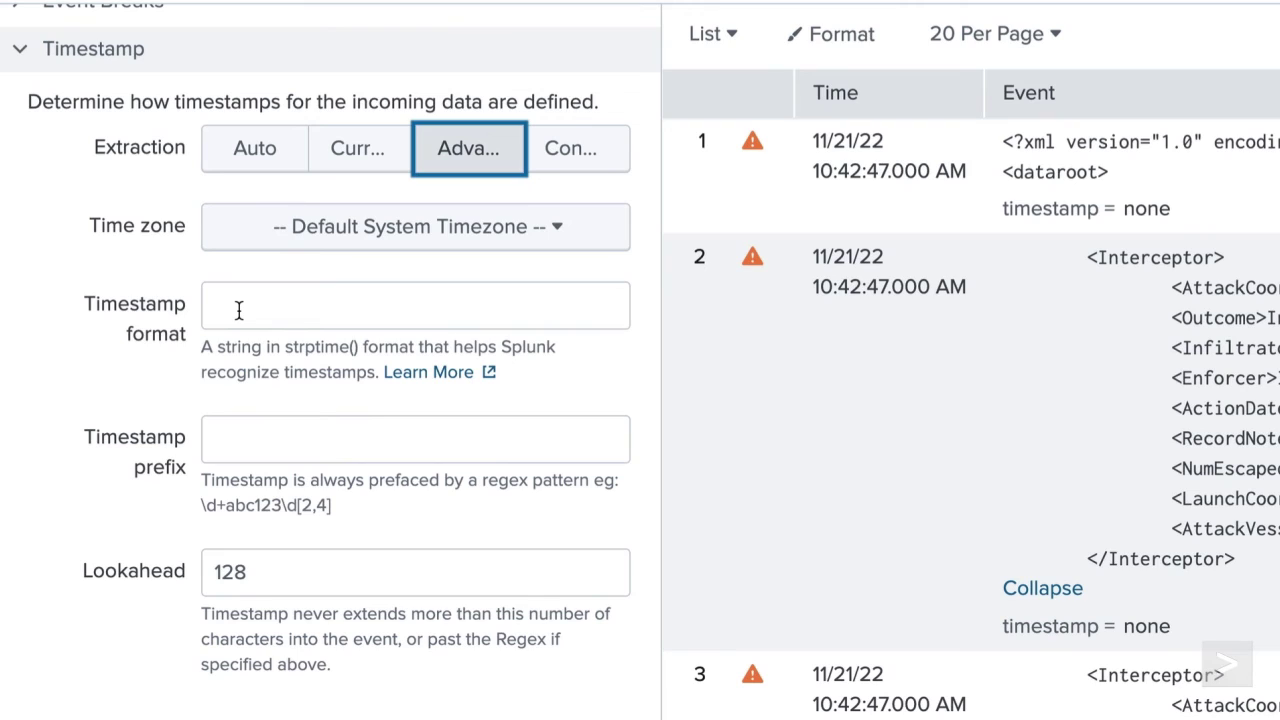
left_click(239, 311)
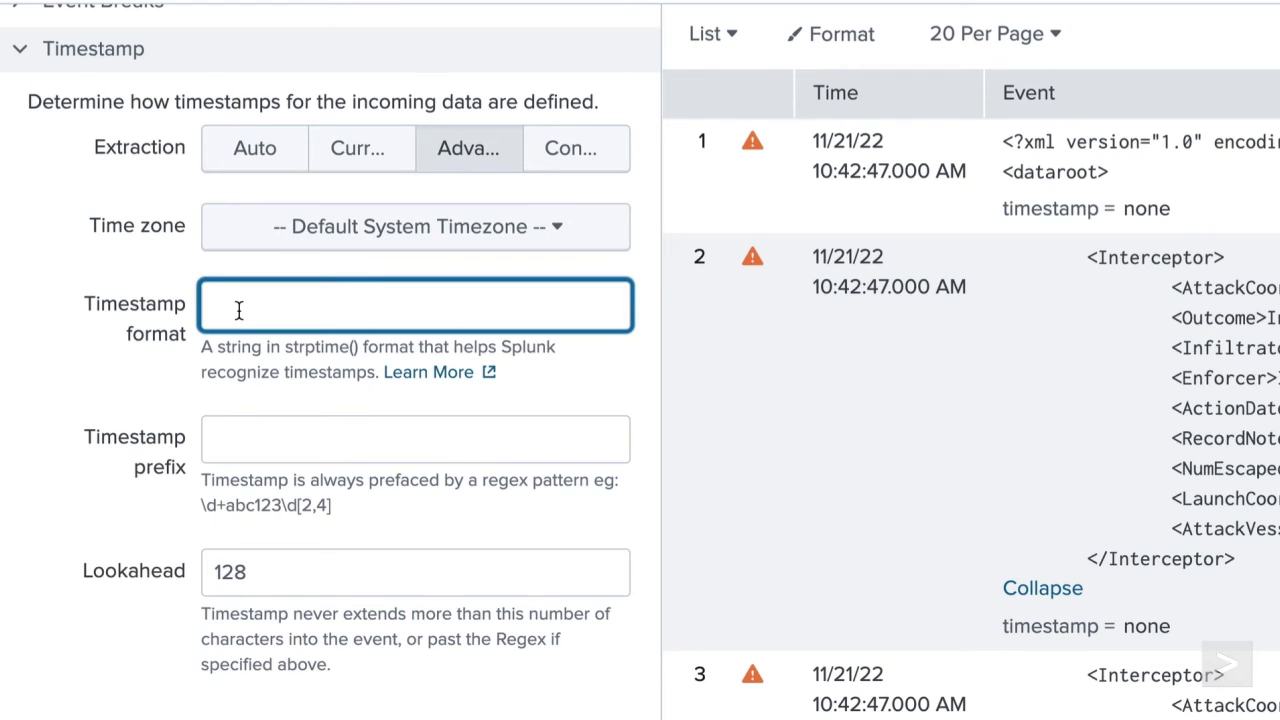
type("%")
type("Y-%")
type("m")
type("-%")
type("d")
left_click(192, 348)
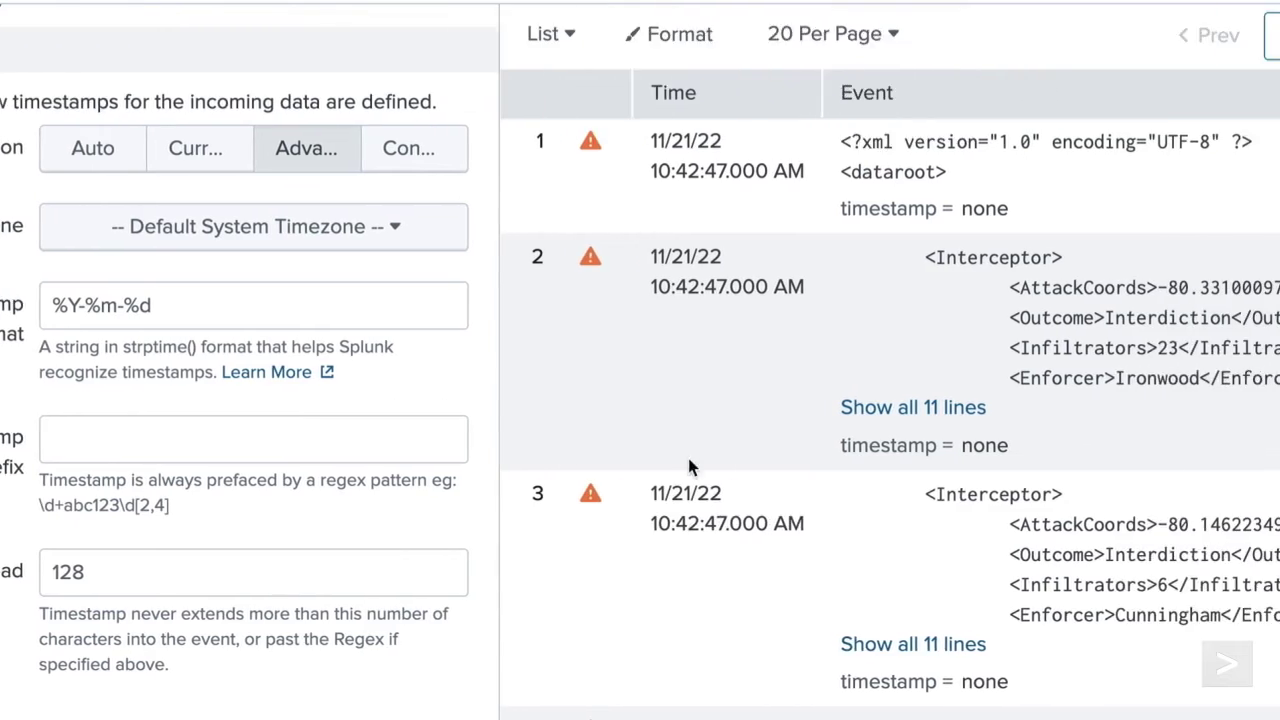
- Set the timestamp prefix to <ActionDate> and check the second event's parsed time
left_click(390, 420)
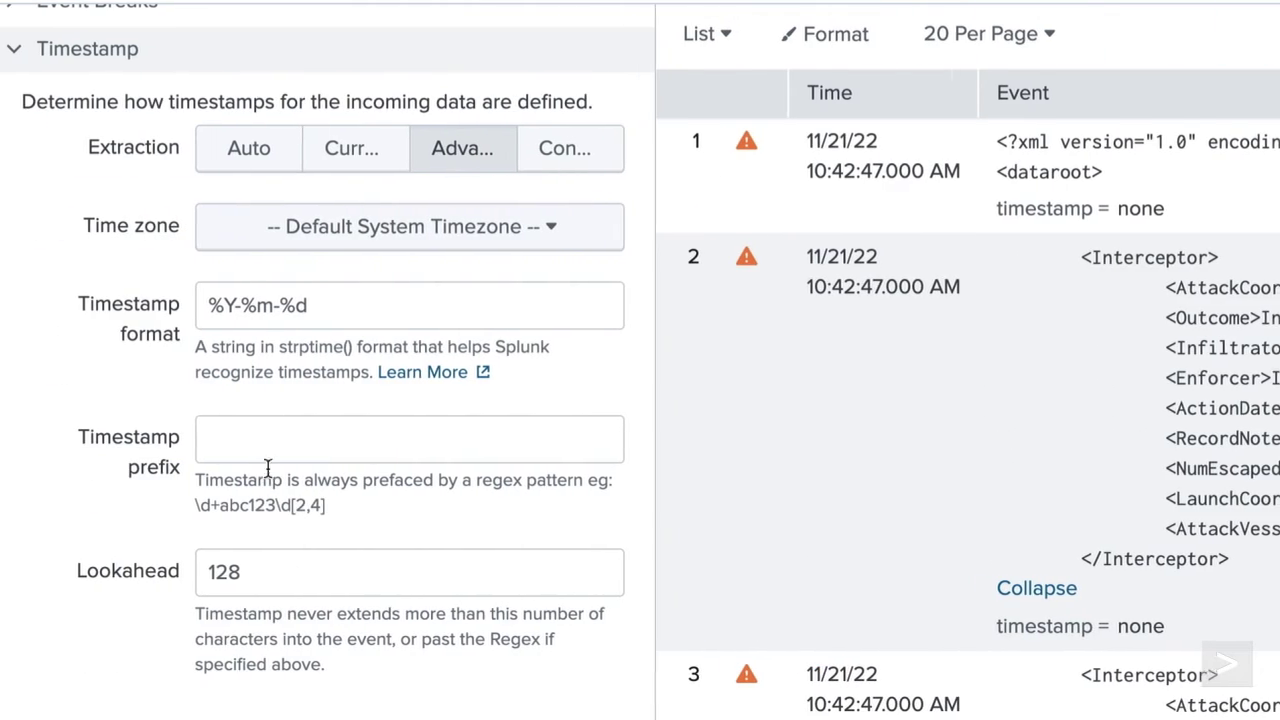
left_click(251, 434)
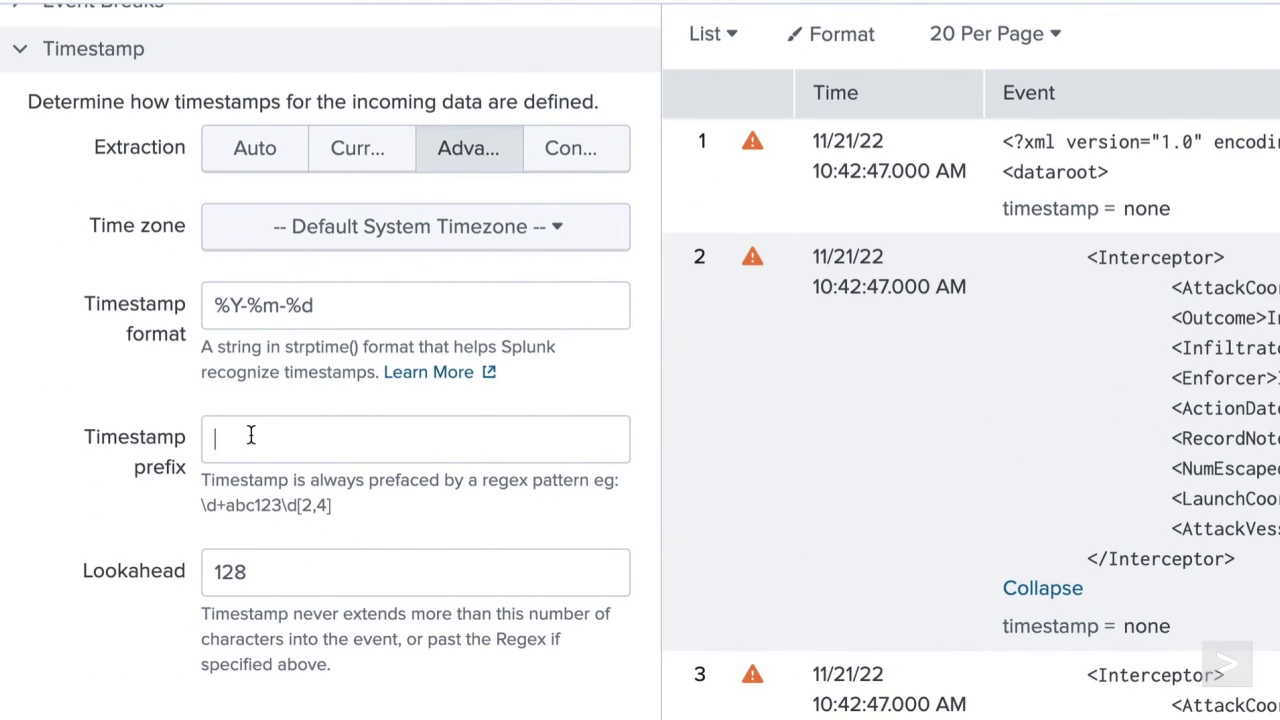
type("<Actio")
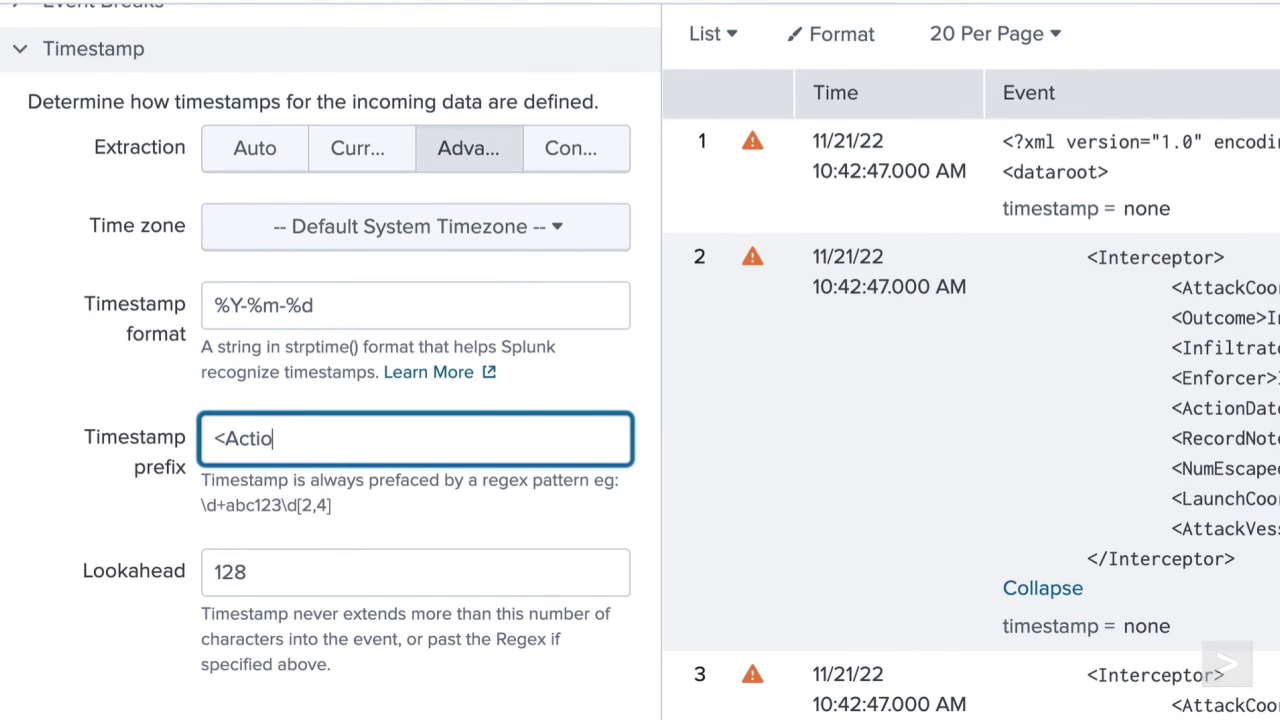
type("nDate>")
left_click(178, 489)
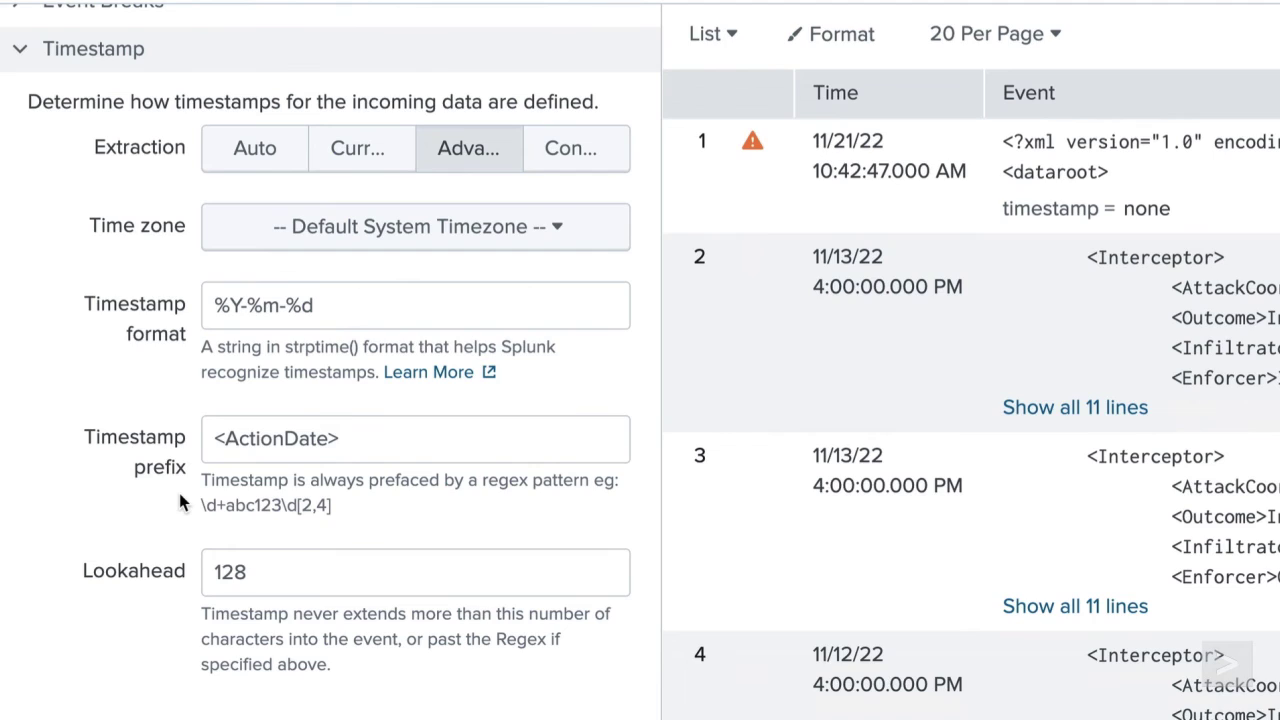
left_click(372, 408)
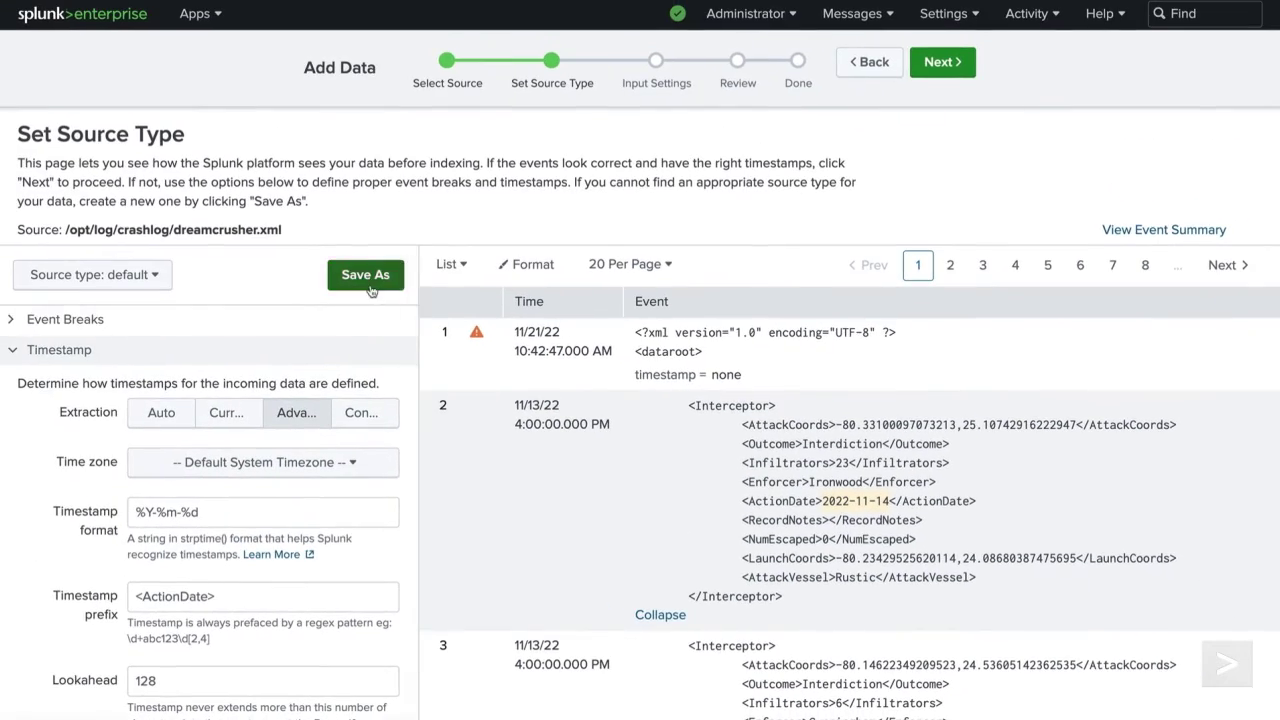
- Save a new source type named dc_xml, stored in the Search & Reporting app
left_click(365, 275)
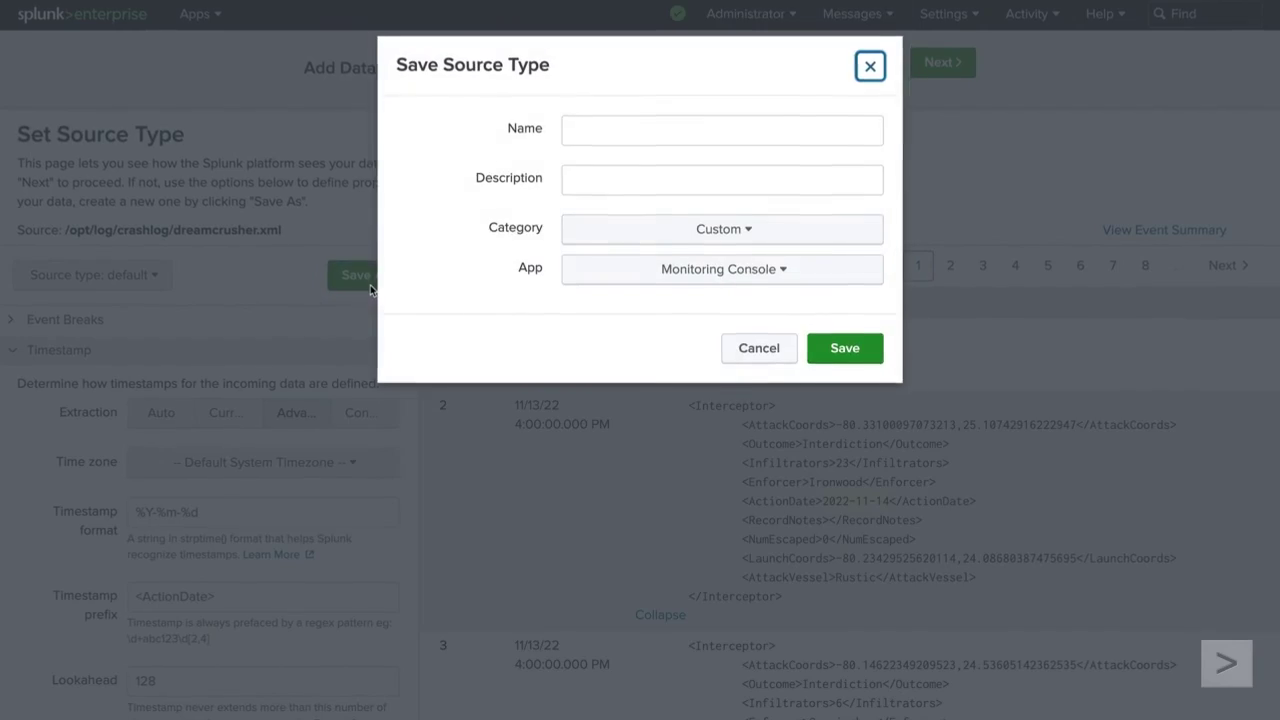
type("dd_xml")
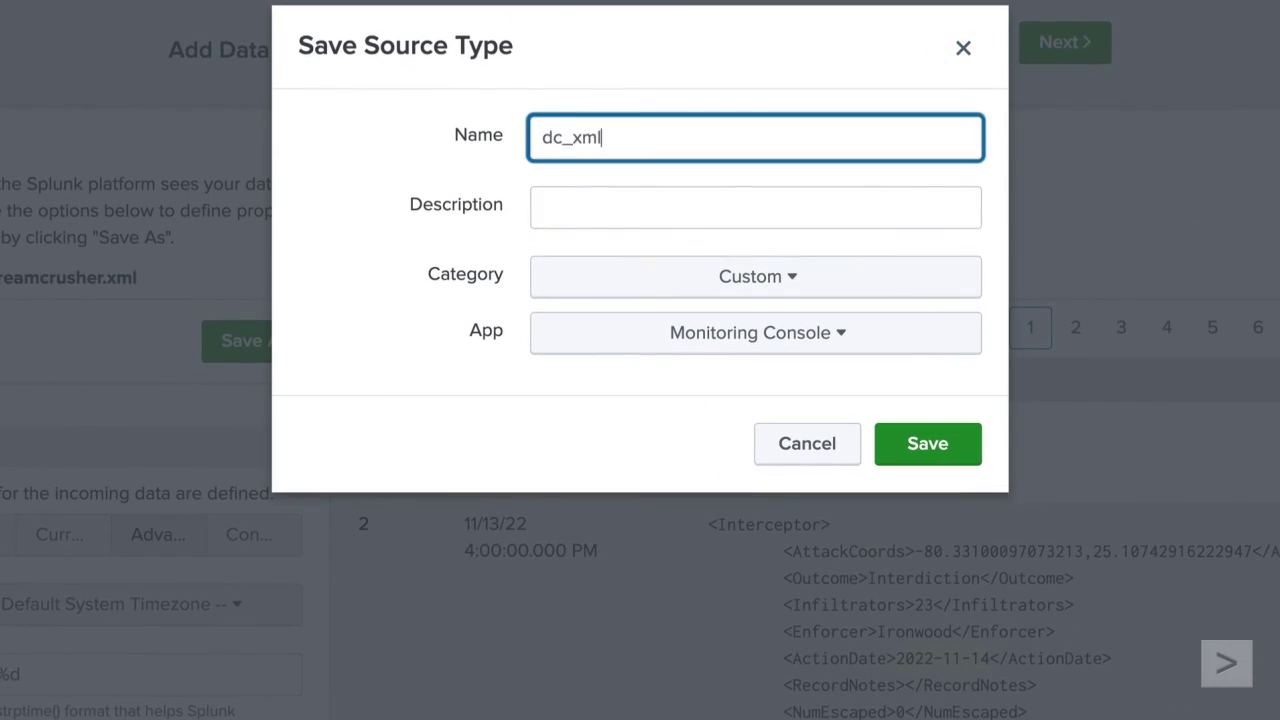
left_click(510, 218)
left_click(585, 340)
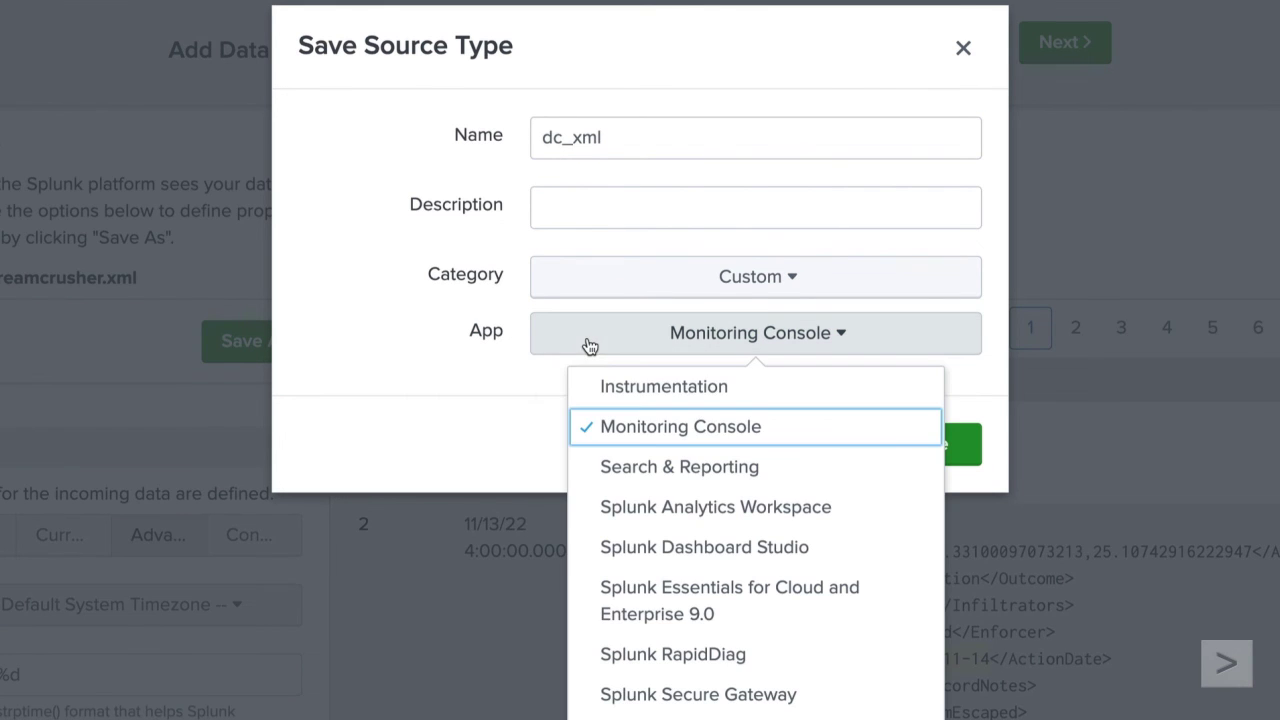
left_click(789, 466)
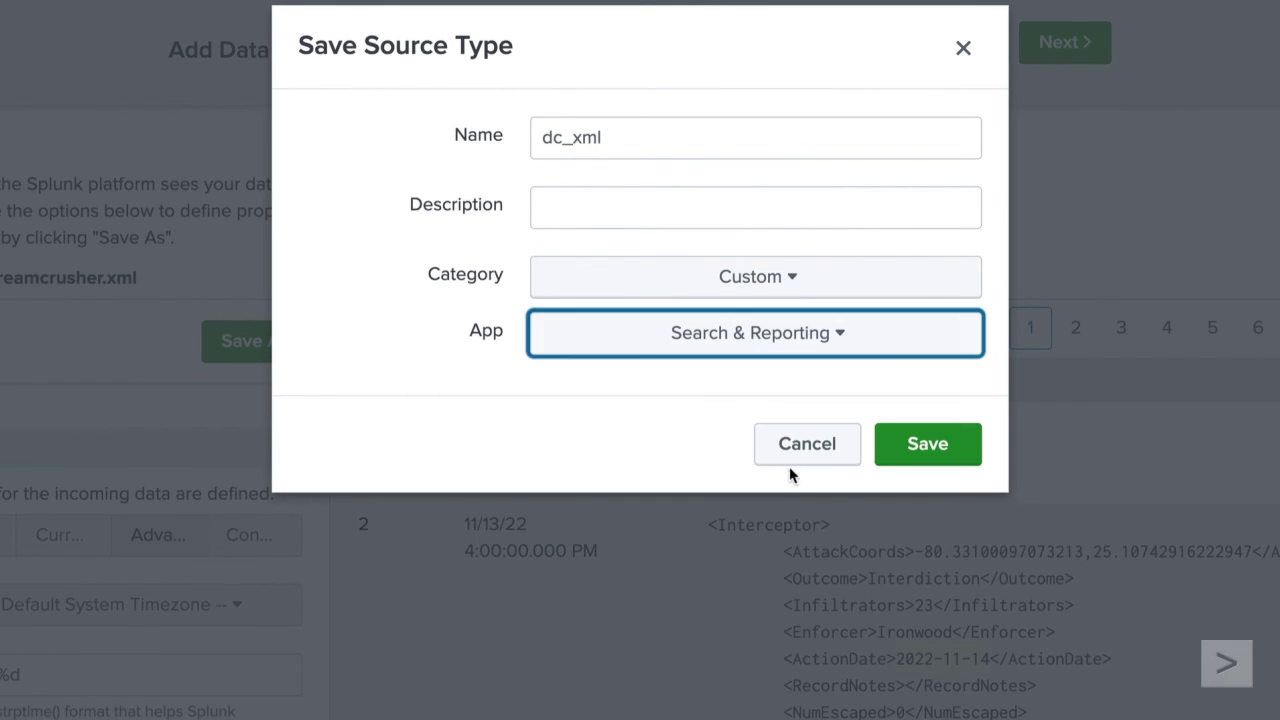
left_click(930, 450)
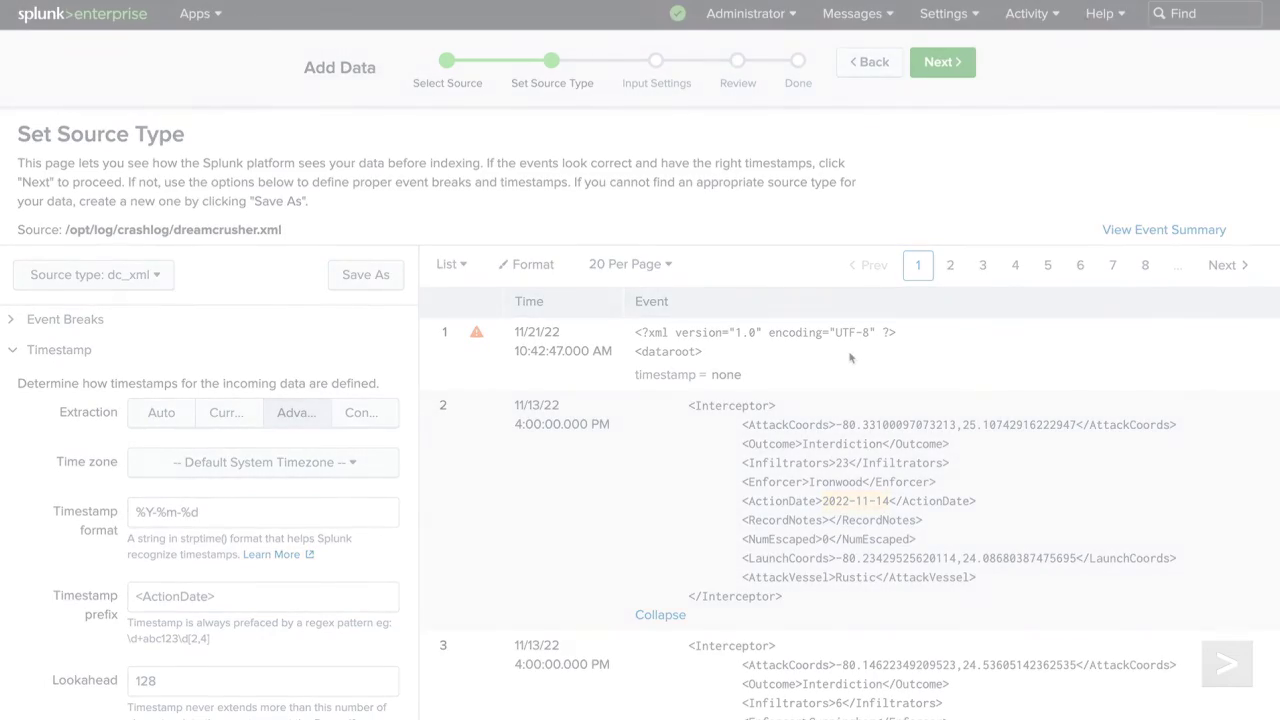